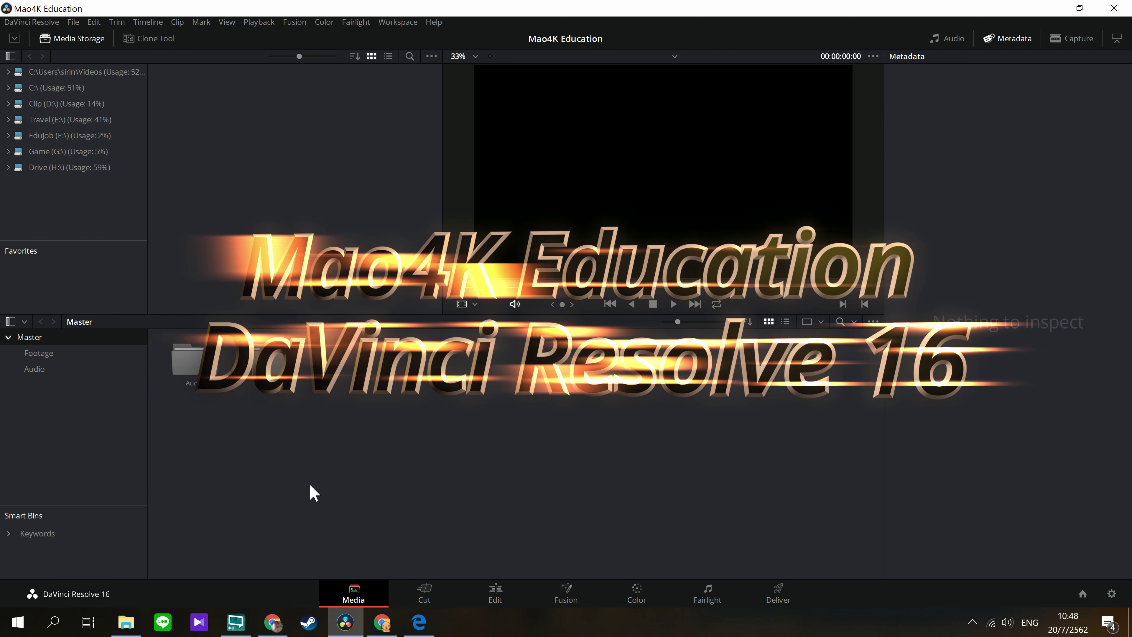
- Switch to the Edit page, visit the Media page, then return to Edit with Shift+4
left_click(359, 595)
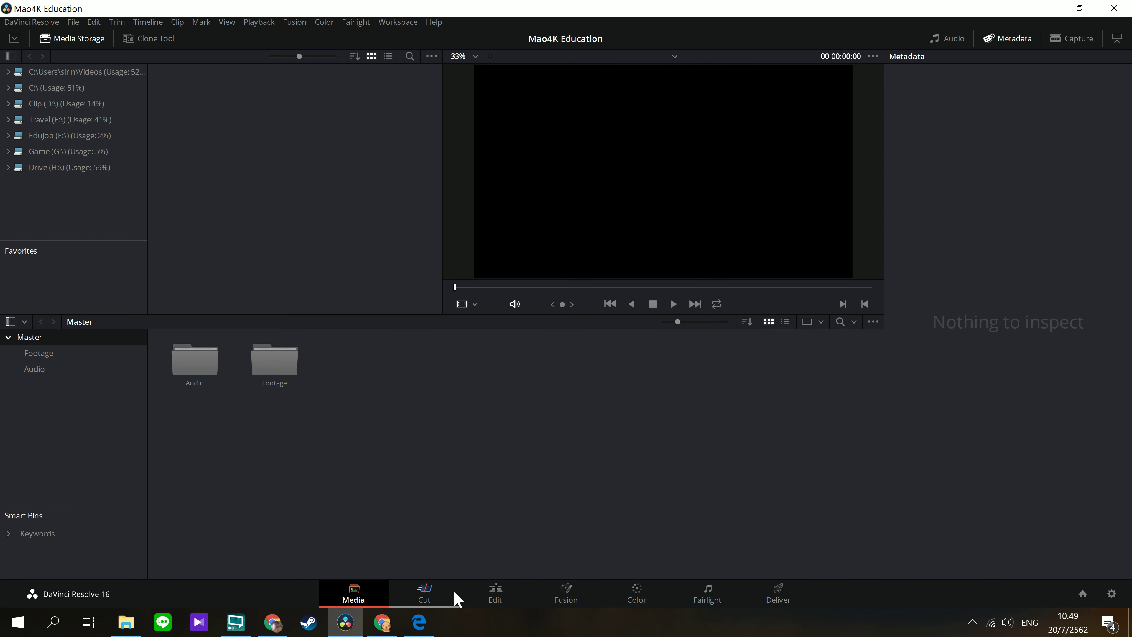
left_click(493, 596)
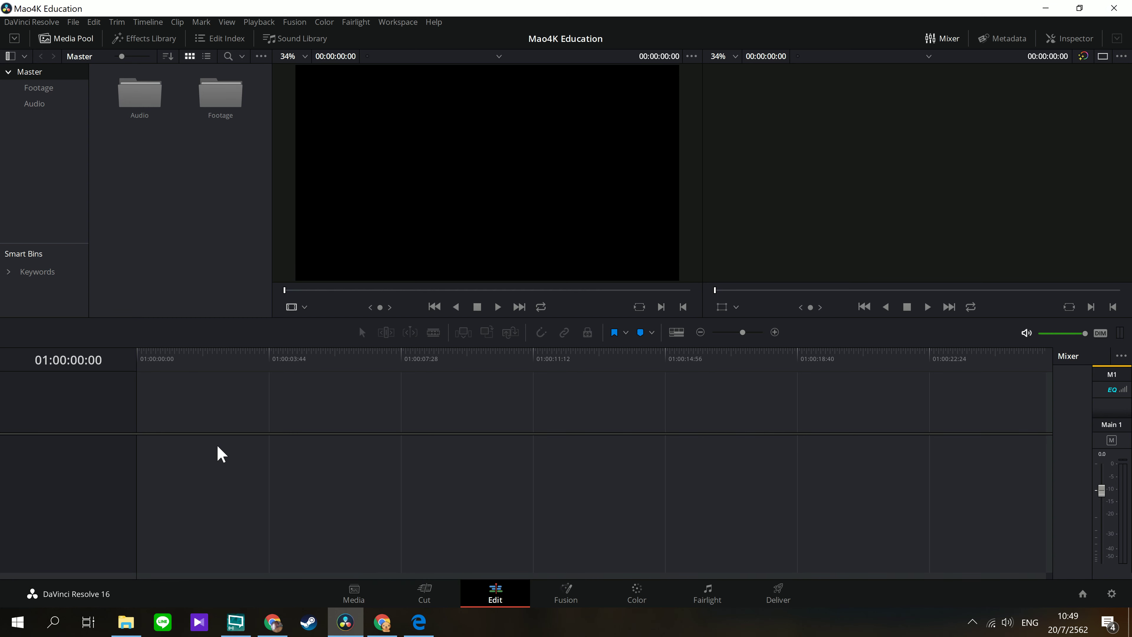
left_click(102, 147)
left_click(100, 135)
left_click(357, 595)
left_click(182, 421)
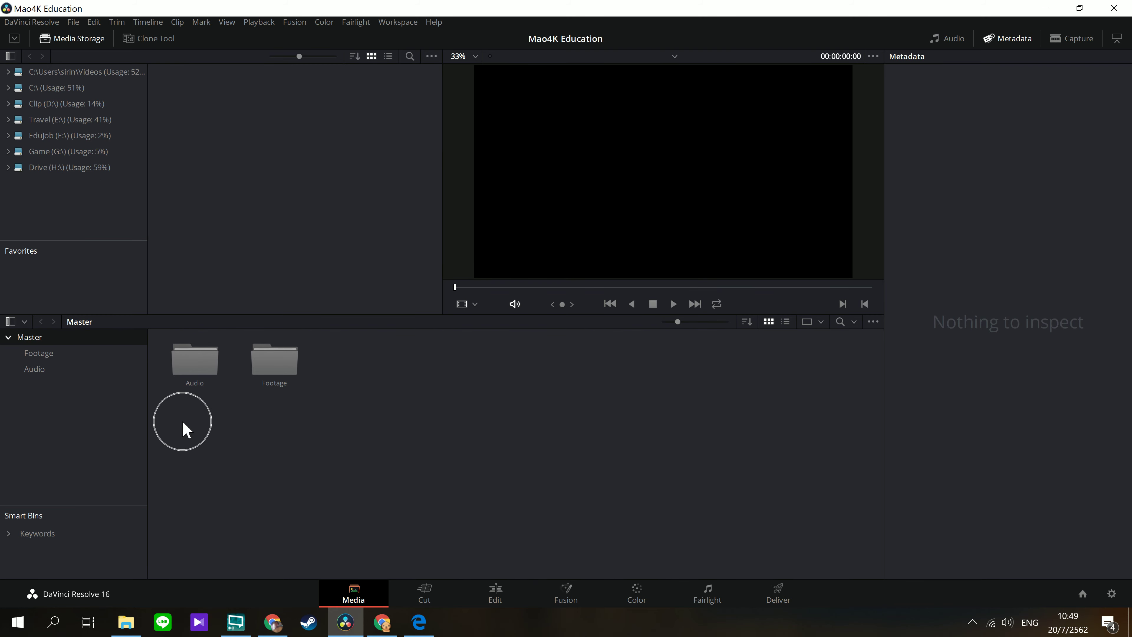
key("shift+4")
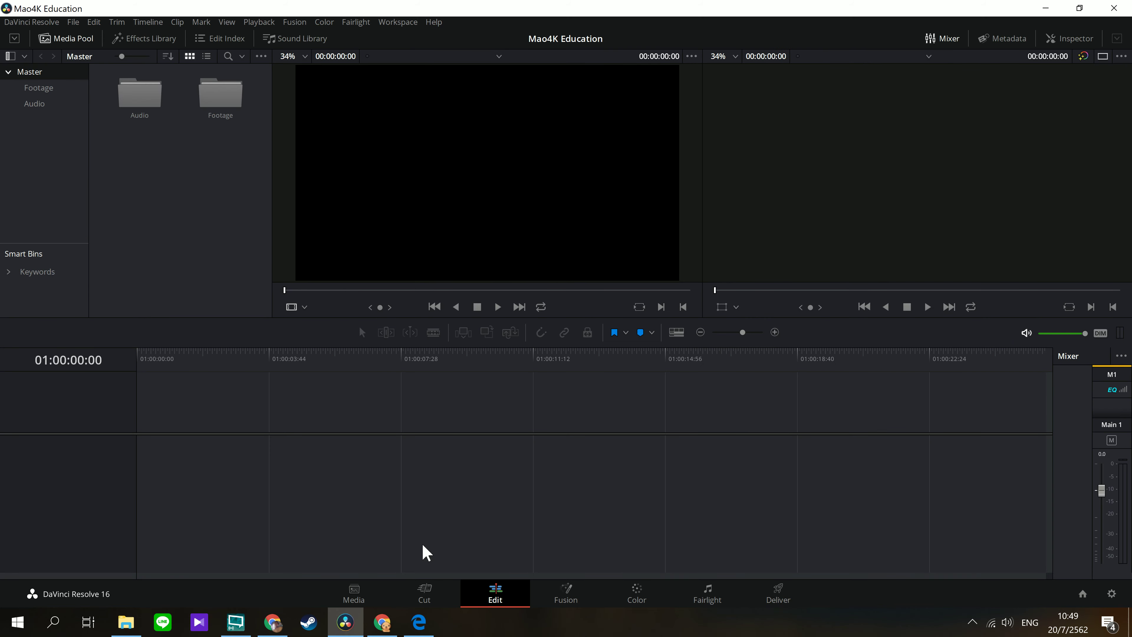
left_click(125, 160)
- Open the Footage bin and remove the fourth clip from the Media Pool
double_click(205, 103)
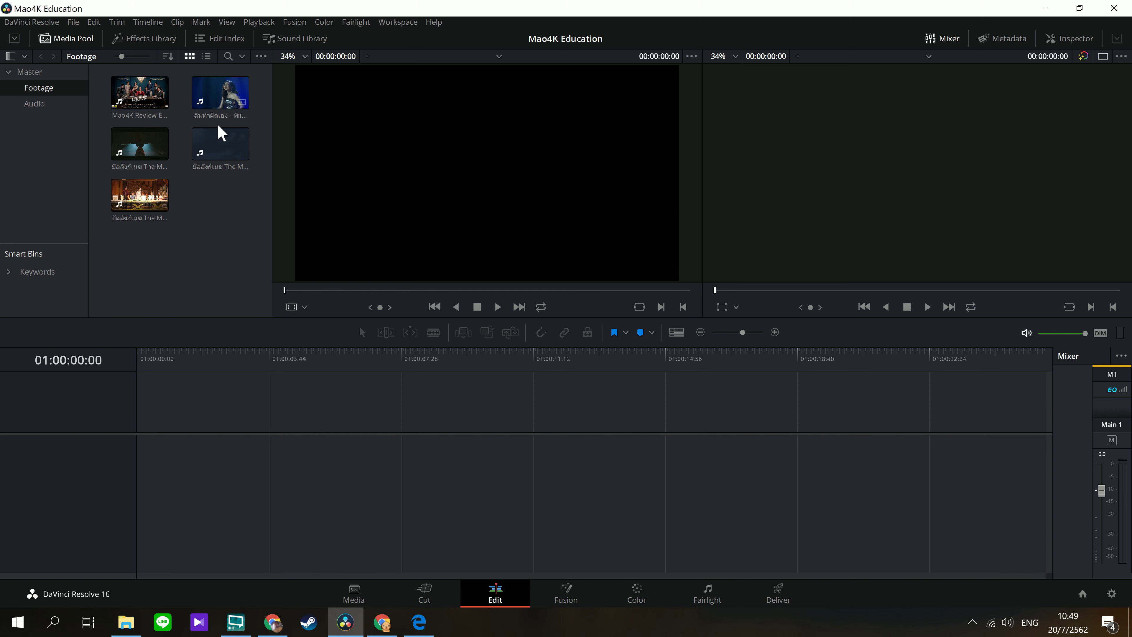
left_click(156, 173)
left_click(221, 152)
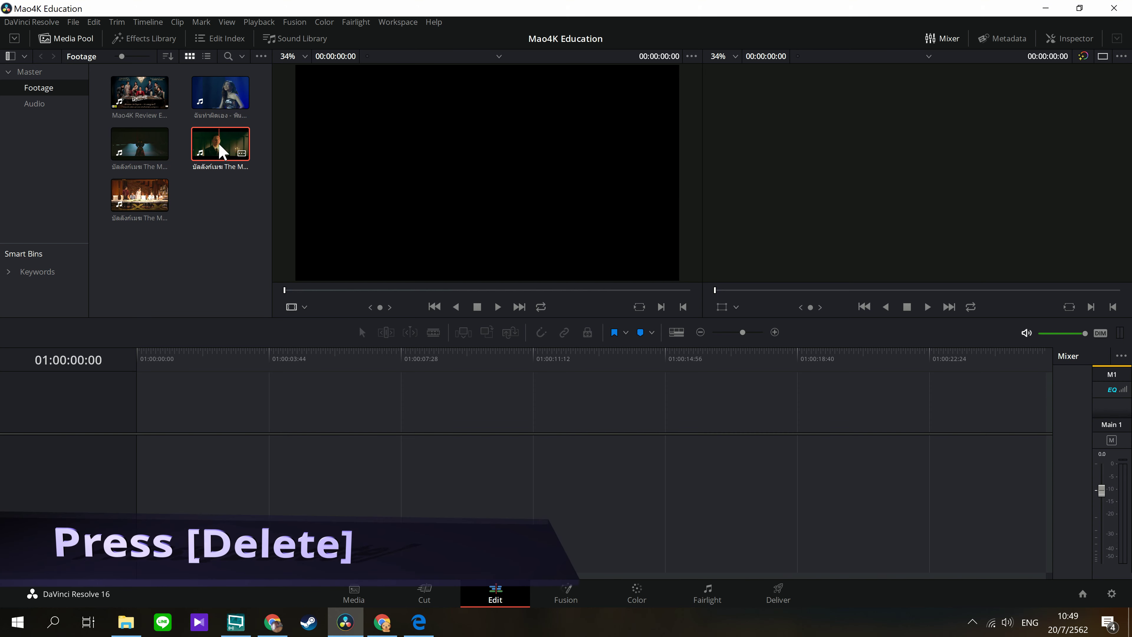
key("Delete")
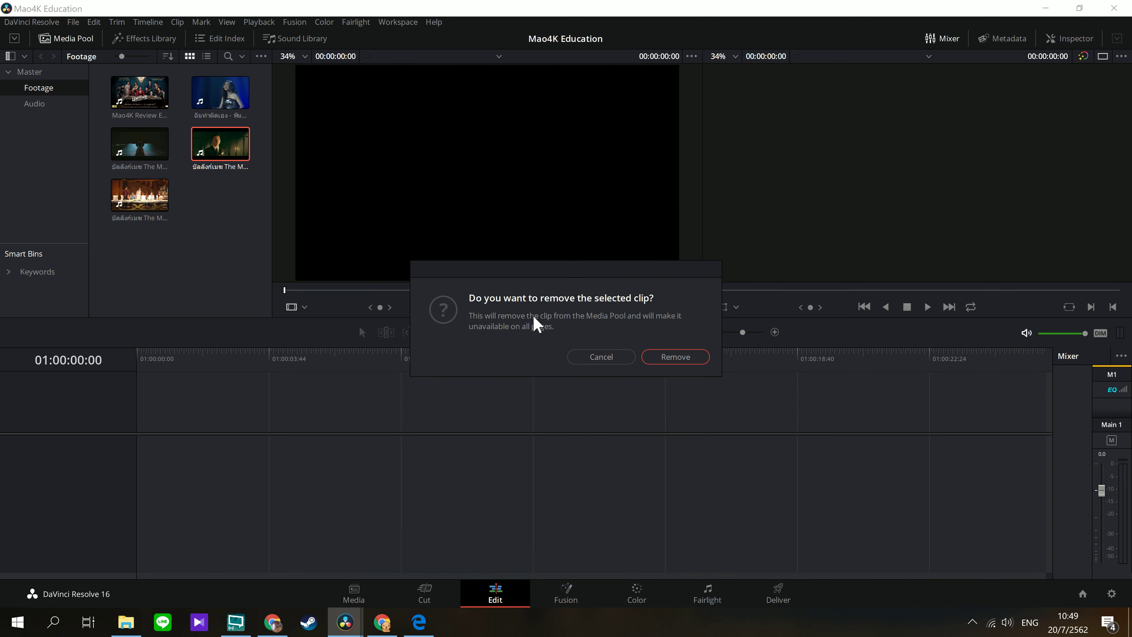
left_click(679, 356)
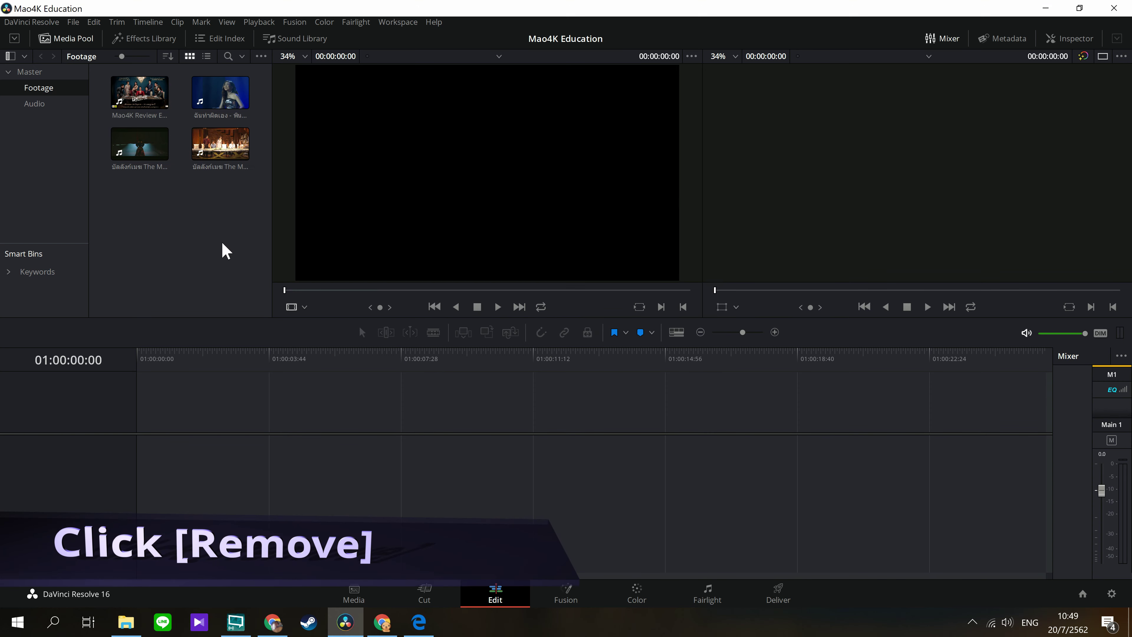
- Marquee-select the remaining four clips and remove them from the Media Pool
left_click_drag(222, 248, 117, 90)
key("Delete")
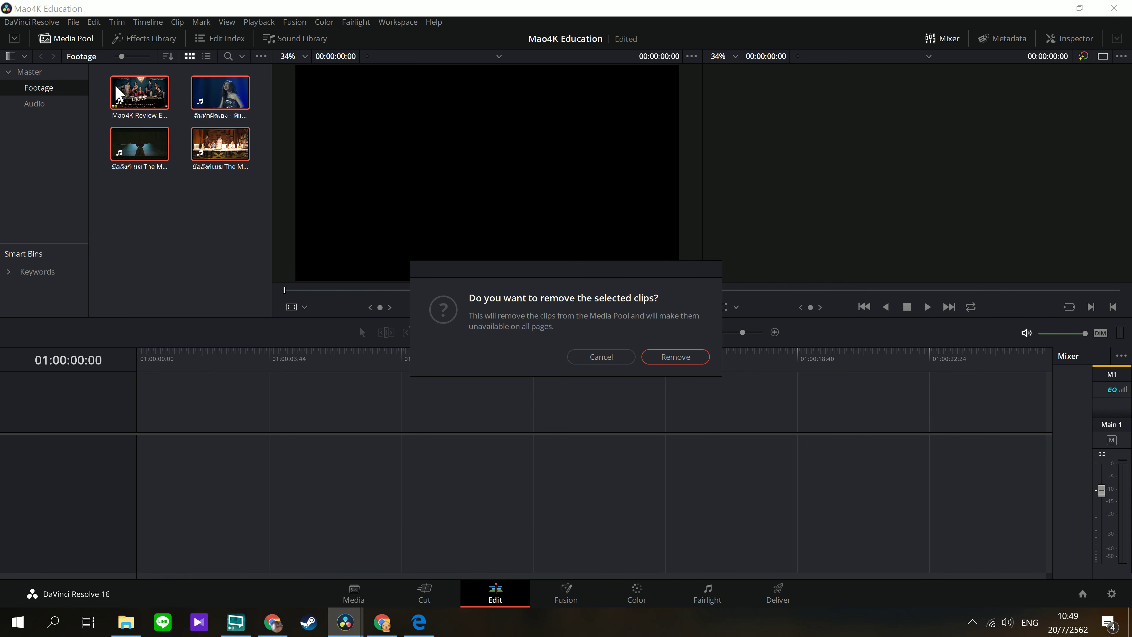
left_click(668, 357)
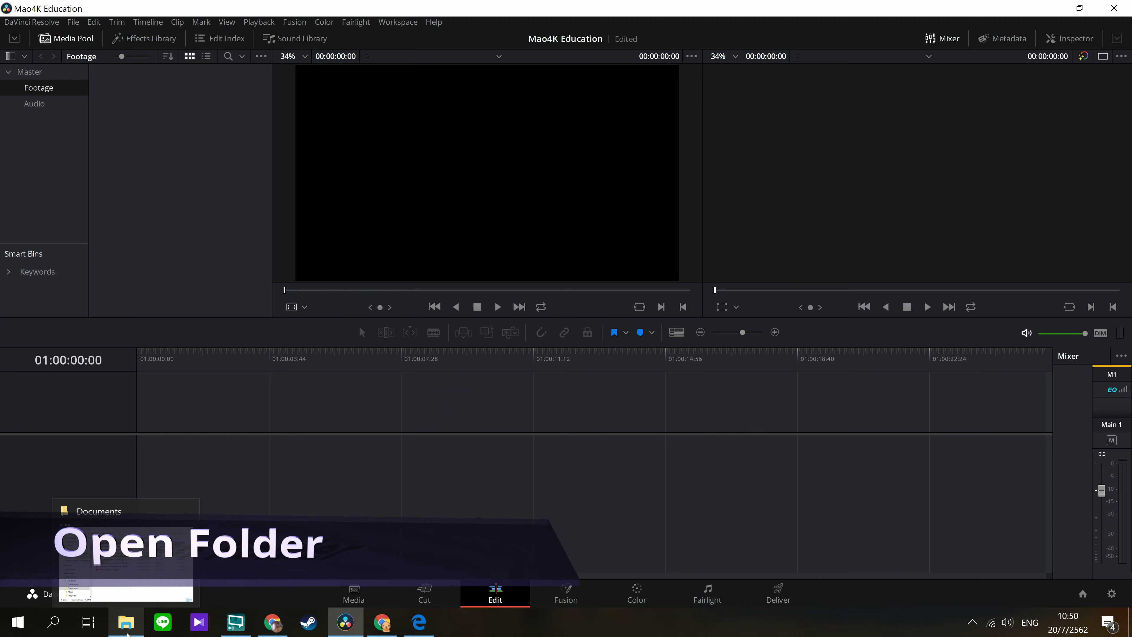
- Drag the trailer, teaser, cast-lineup, ฉันทำผิดเอง and Mao4K Review Ep.5 videos from File Explorer into the Media Pool
left_click(126, 623)
left_click_drag(416, 140, 706, 135)
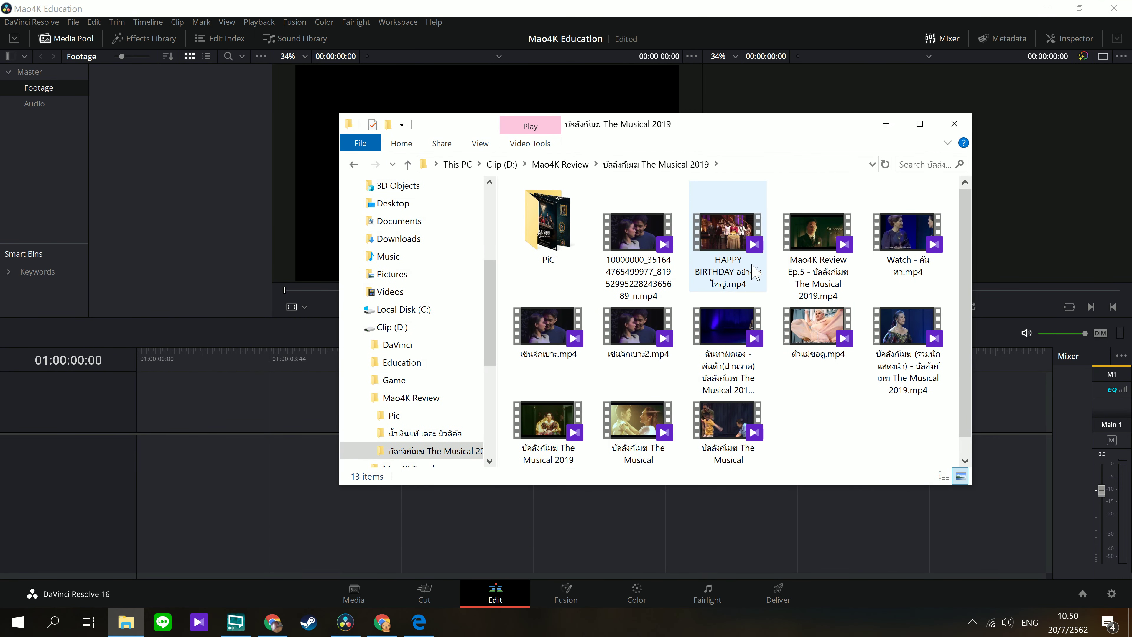
left_click(731, 447)
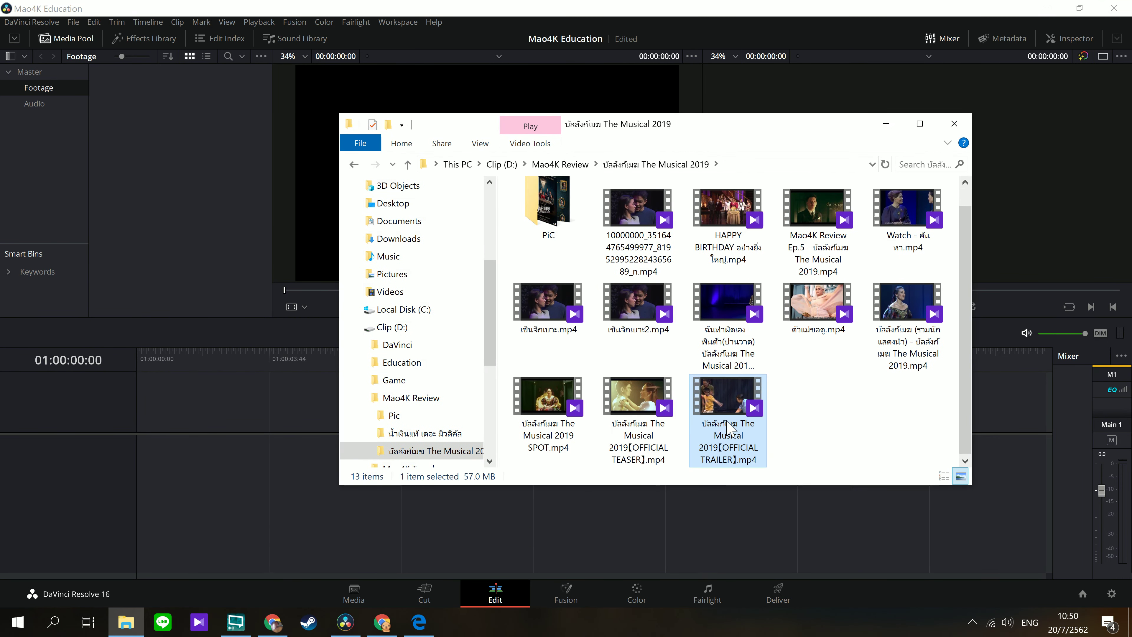
left_click(652, 419, "ctrl")
left_click(908, 312, "ctrl")
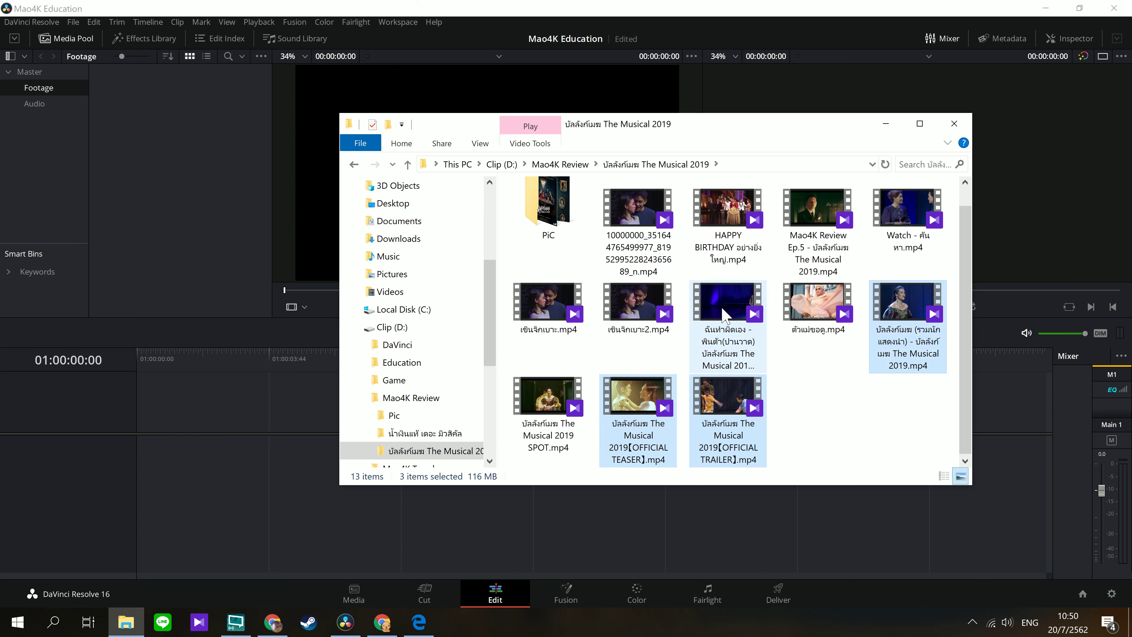
left_click(753, 308, "ctrl")
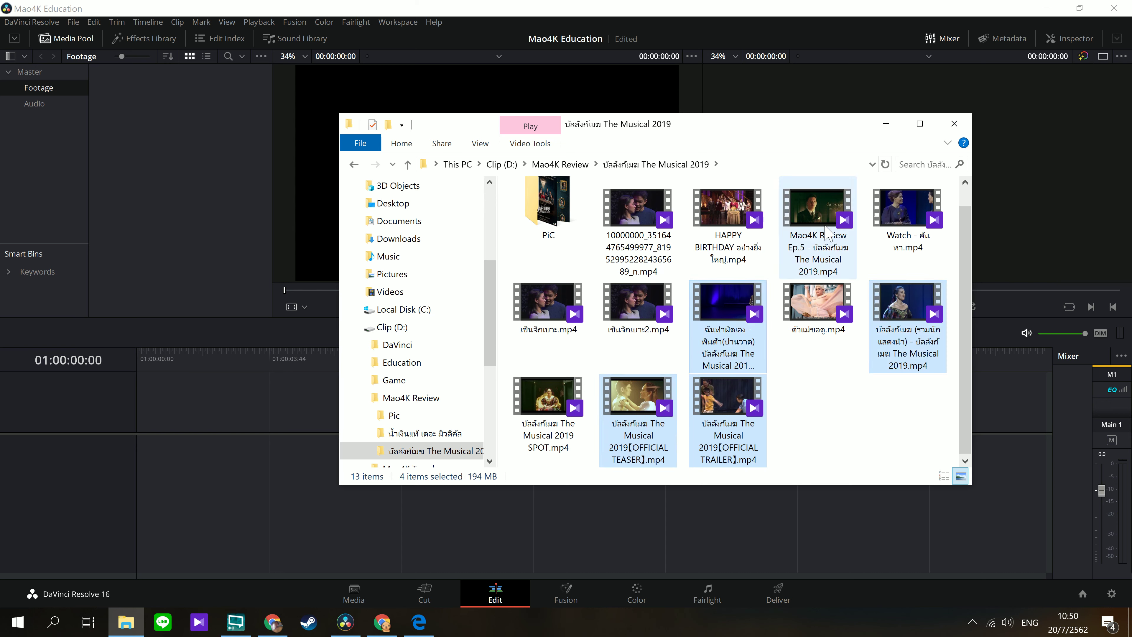
left_click(830, 222, "ctrl")
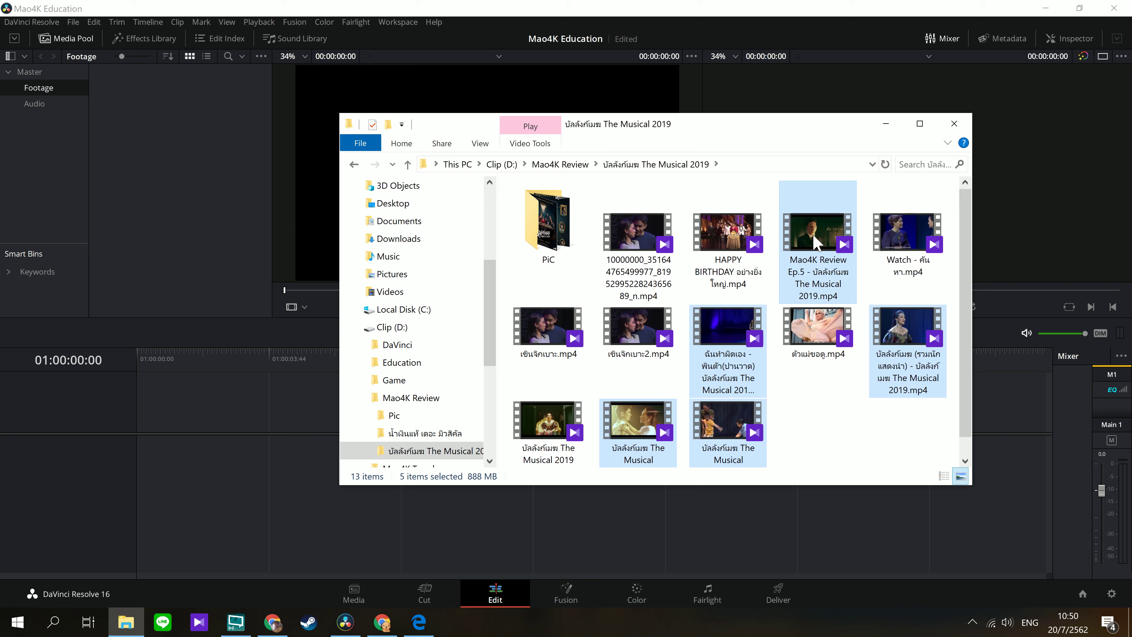
mouse_move(818, 243)
left_mouse_down()
mouse_move(733, 250)
mouse_move(614, 285)
left_mouse_up()
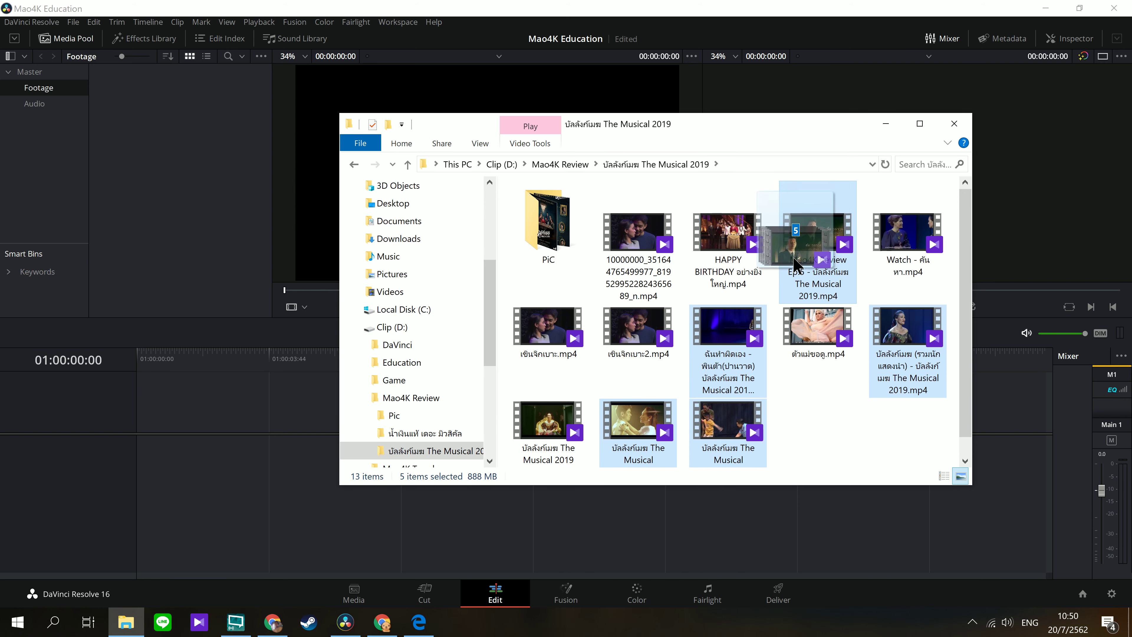
left_click_drag(614, 285, 183, 165)
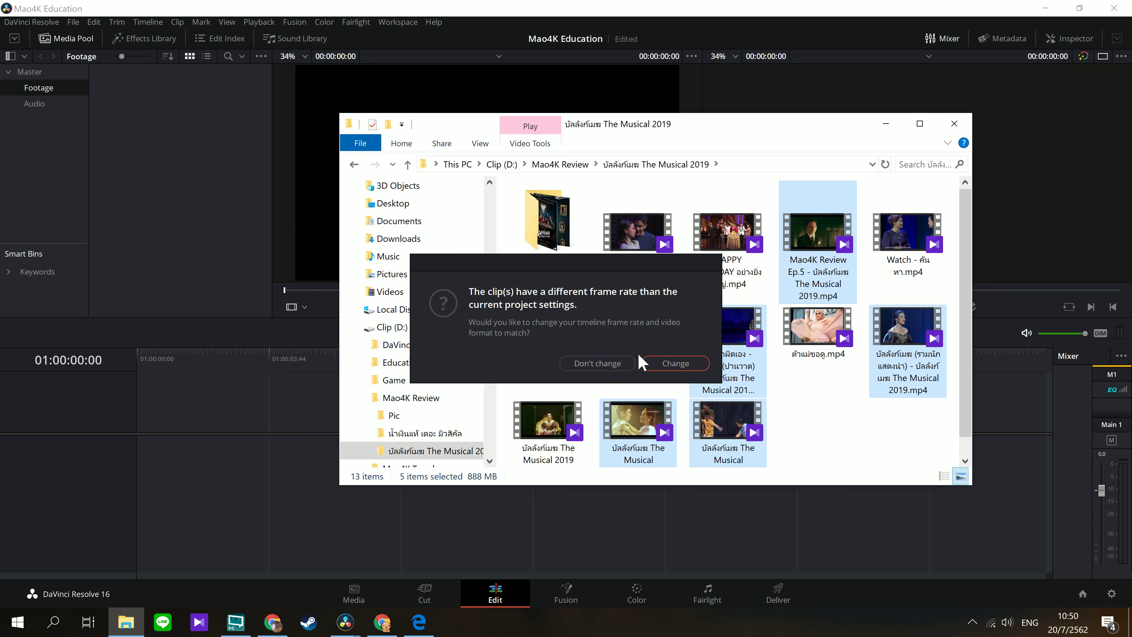
- Keep the project's frame rate and load the OFFICIAL TRAILER clip into the source viewer
left_click(602, 363)
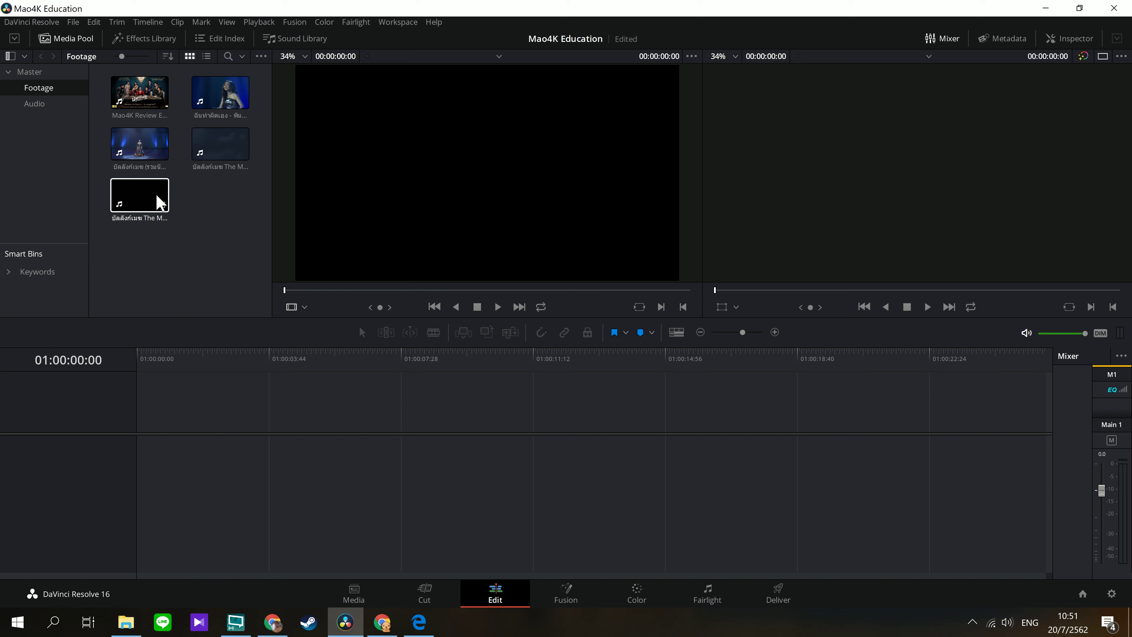
left_click(146, 153)
left_click(142, 205)
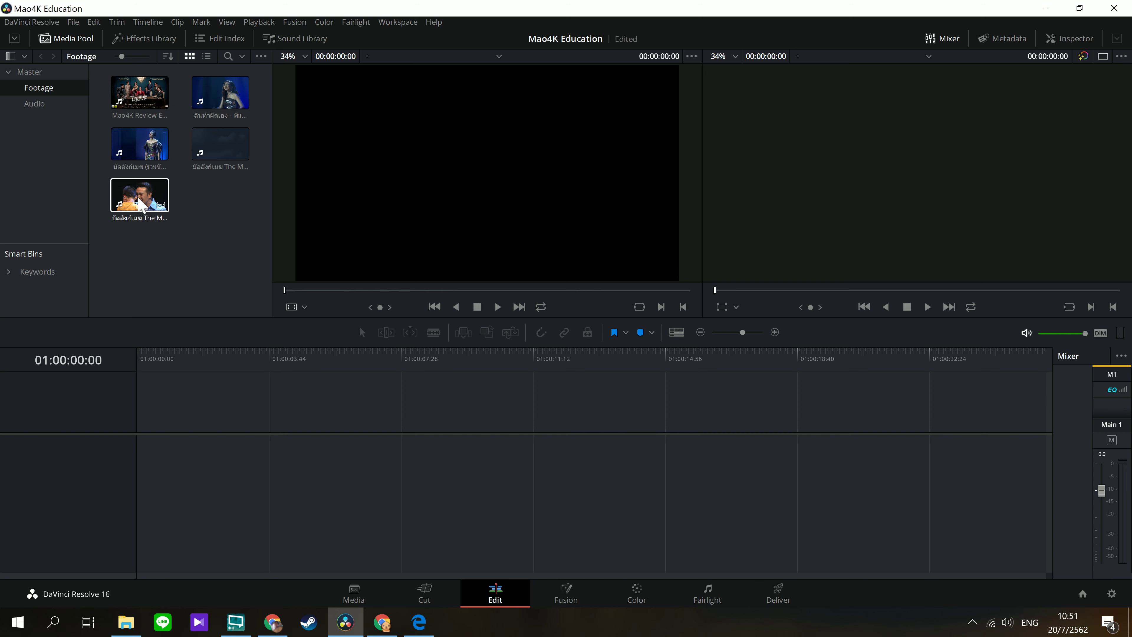
double_click(142, 205)
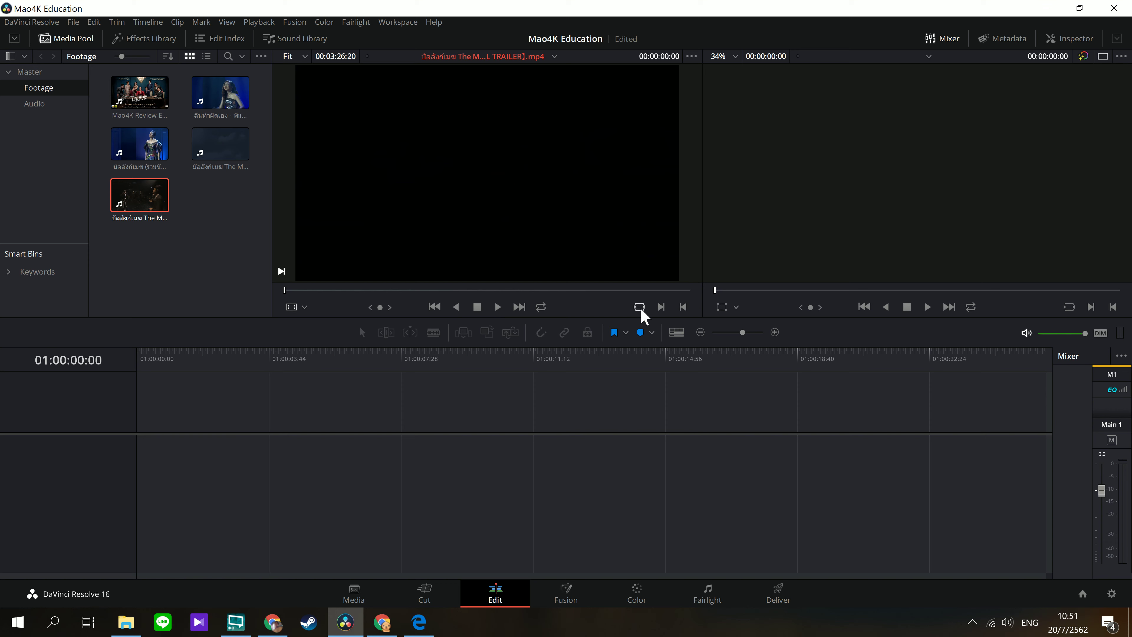
- Play and scrub through the trailer, then cue it back to 00:00:00:00
key("space")
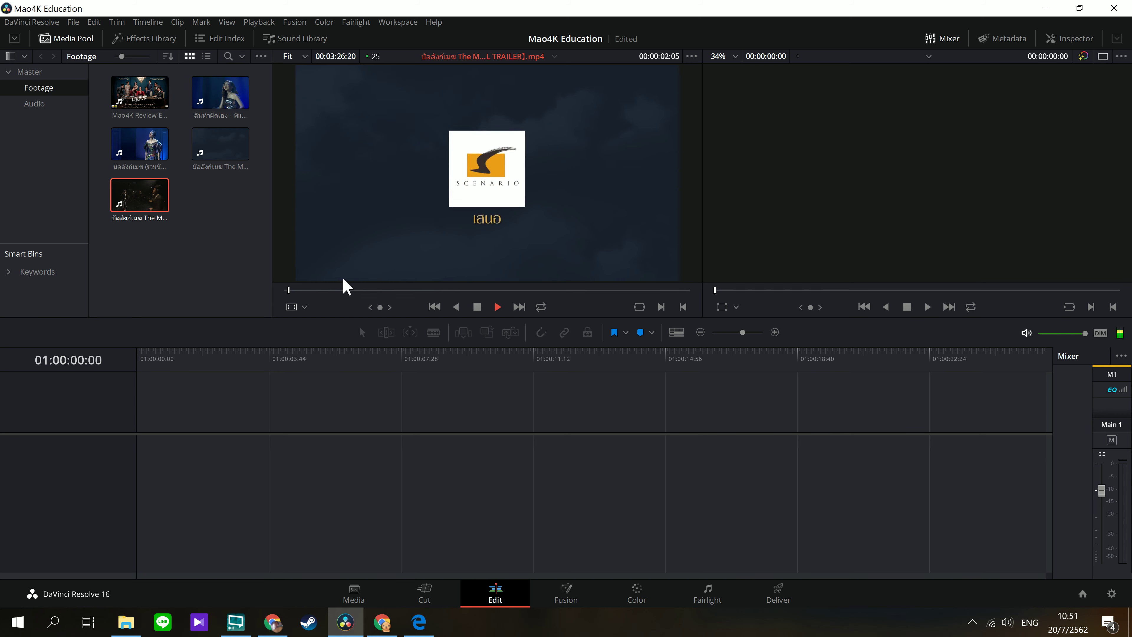
left_click_drag(349, 290, 392, 290)
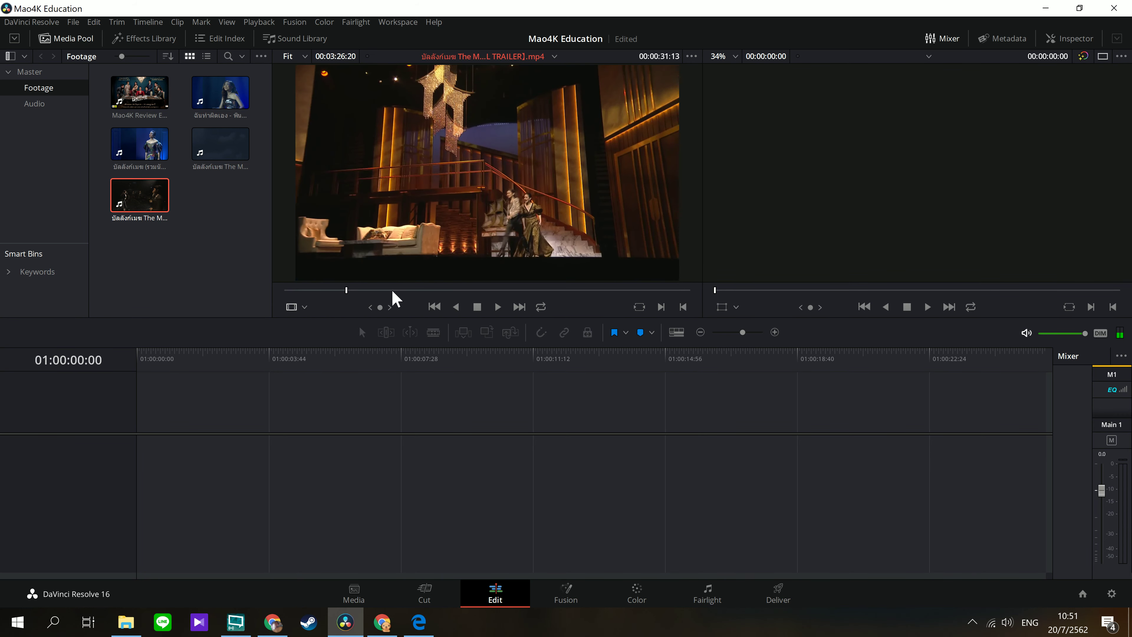
left_click(549, 290)
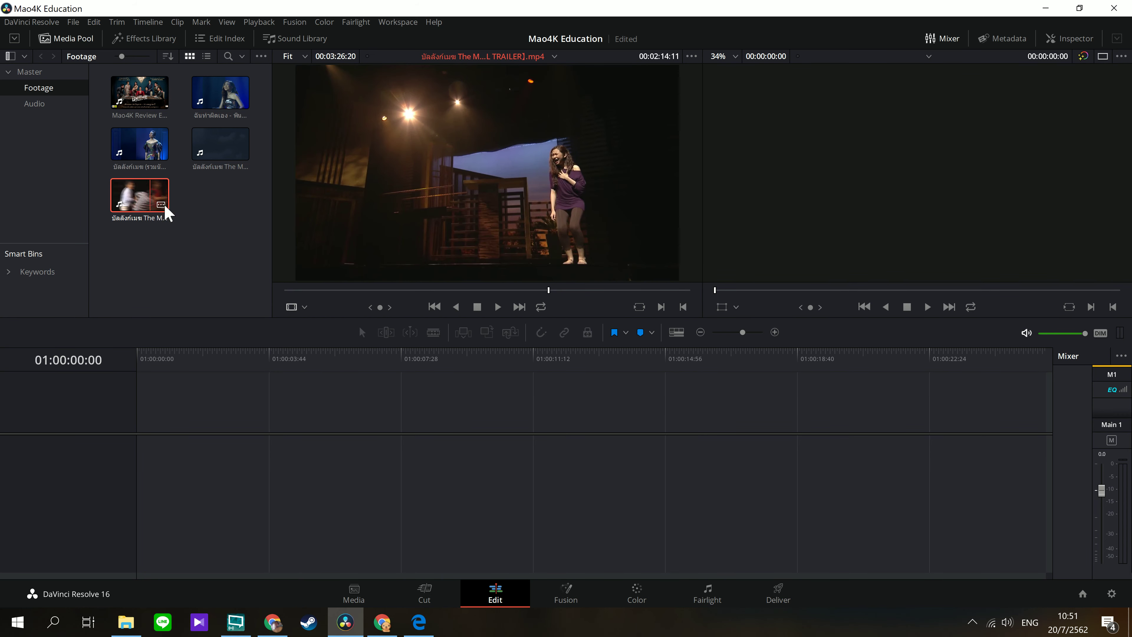
left_click(563, 289)
left_click(289, 290)
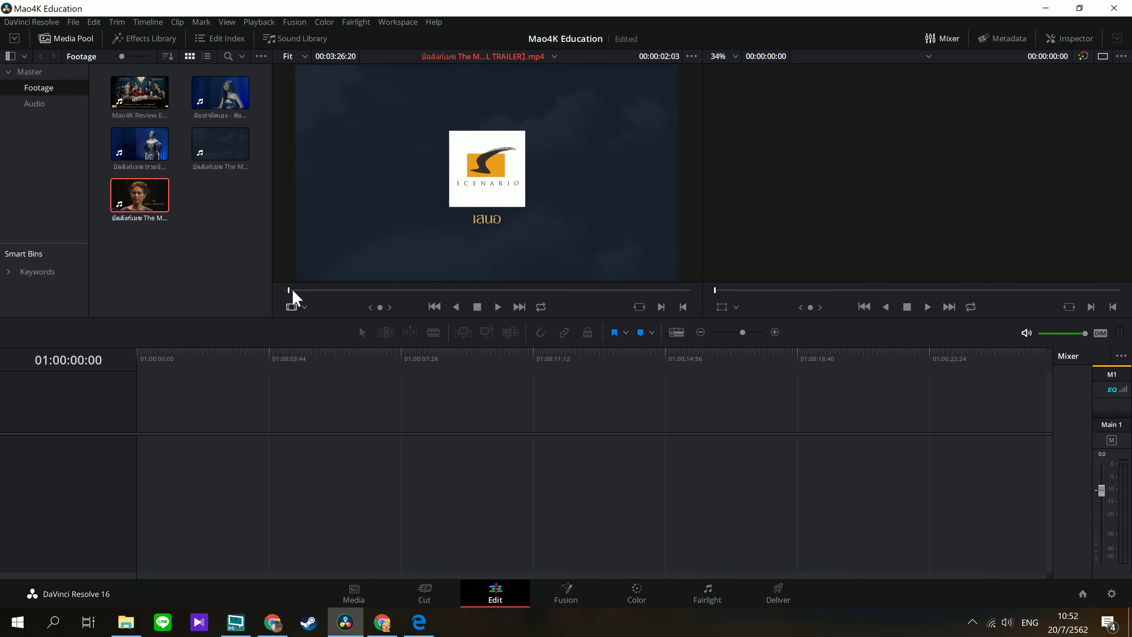
left_click_drag(290, 290, 283, 290)
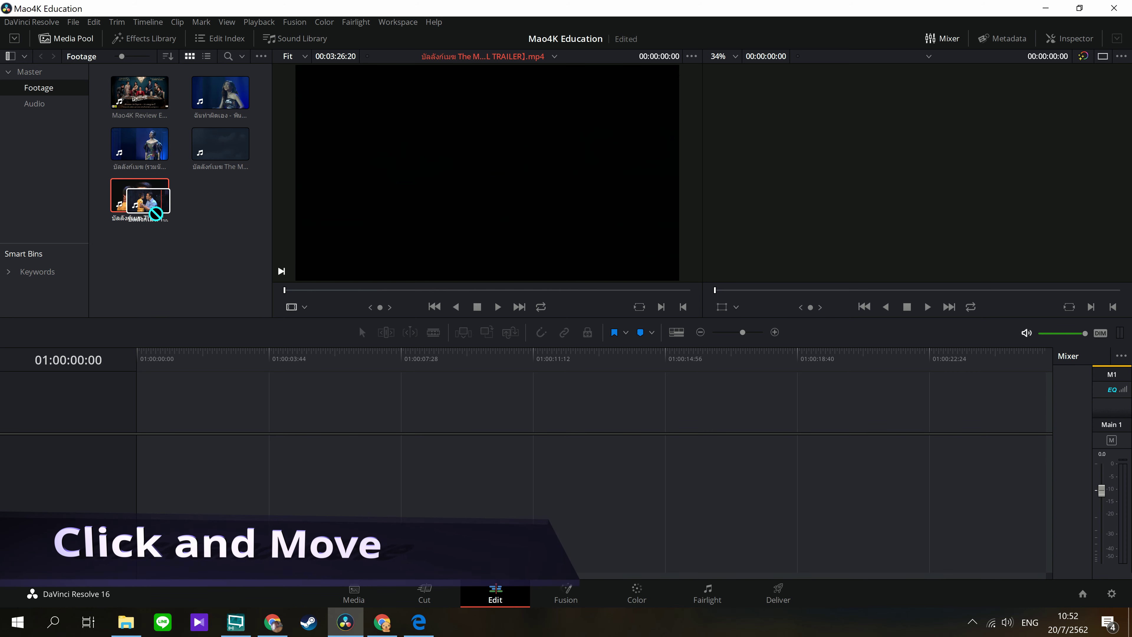
- Drag the trailer clip onto the empty timeline, creating Timeline 1 with linked V1/A1, and select it
mouse_move(145, 203)
left_mouse_down()
mouse_move(178, 279)
mouse_move(378, 459)
mouse_move(146, 451)
left_mouse_up()
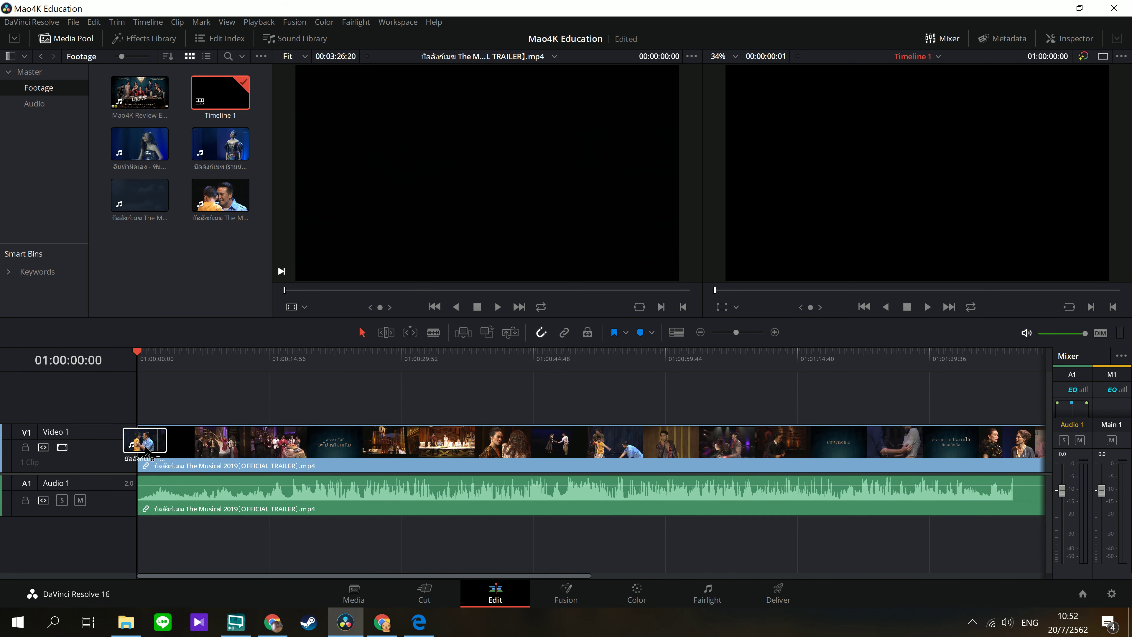
left_click_drag(147, 450, 144, 445)
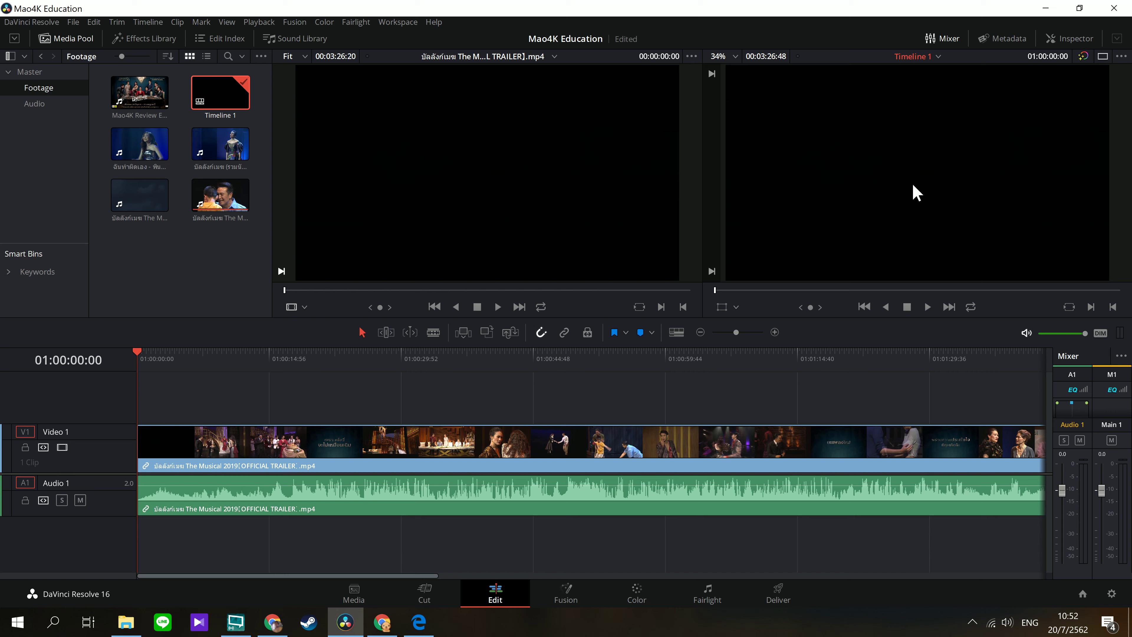
left_click(223, 474)
- Scrub the timeline playhead, then play Timeline 1 from the start and stop it
left_click_drag(202, 354, 391, 364)
left_click_drag(548, 363, 333, 355)
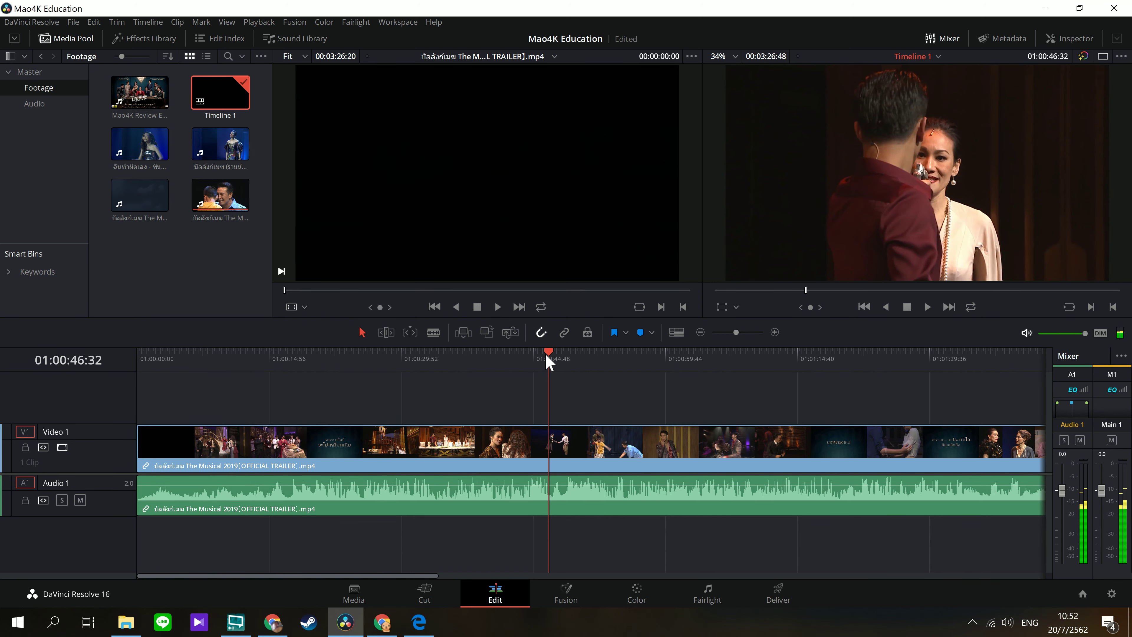
left_click_drag(240, 355, 251, 355)
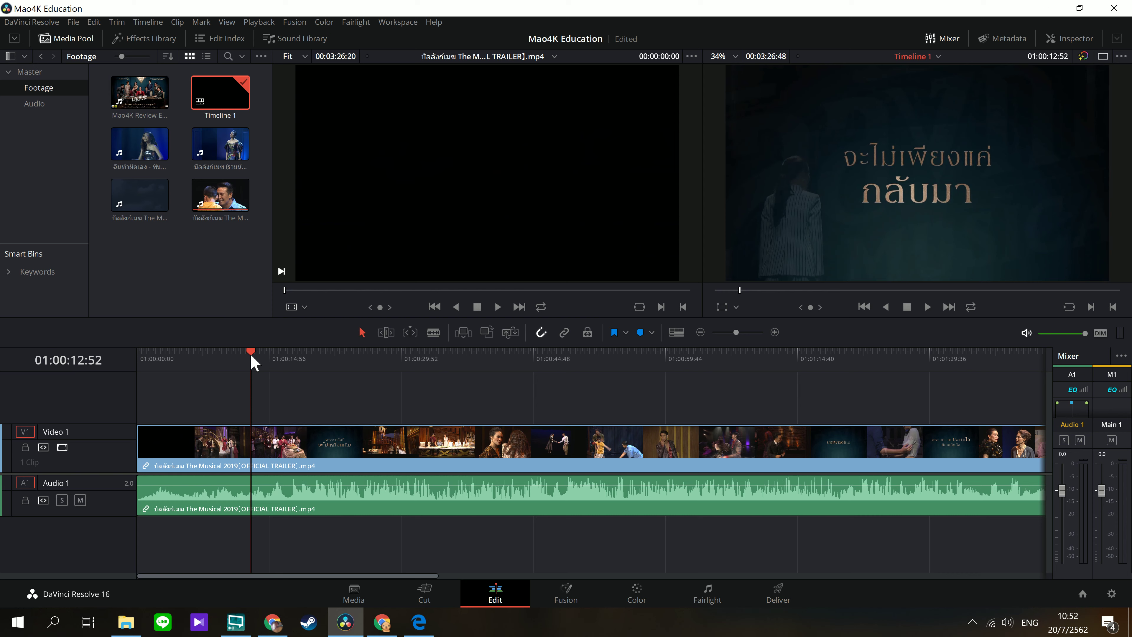
key("Home")
key("space")
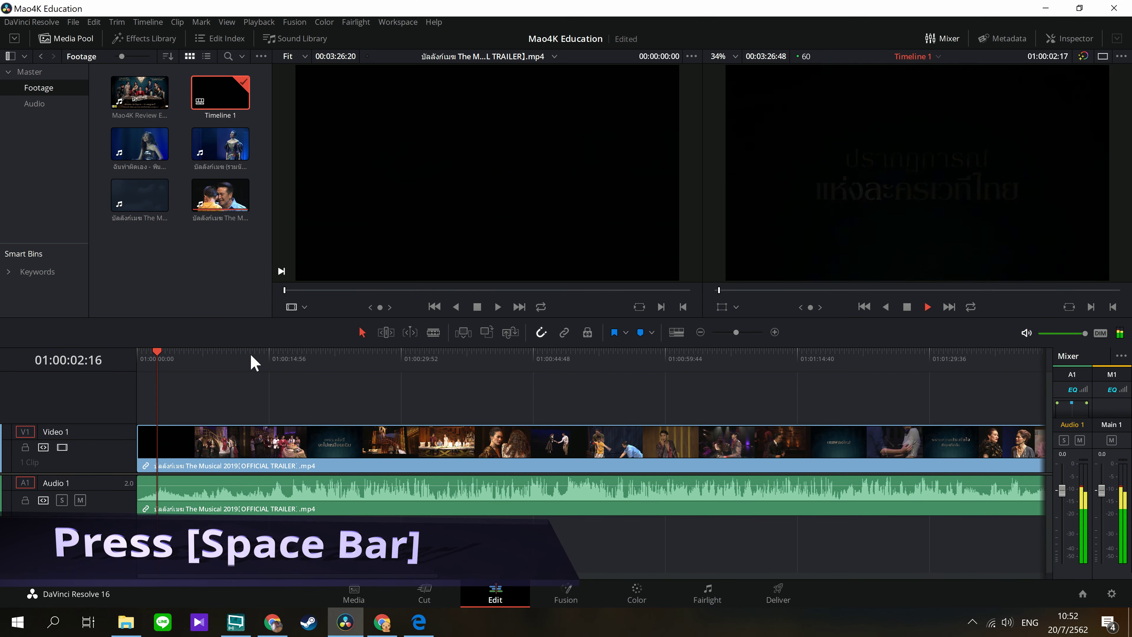
key("space")
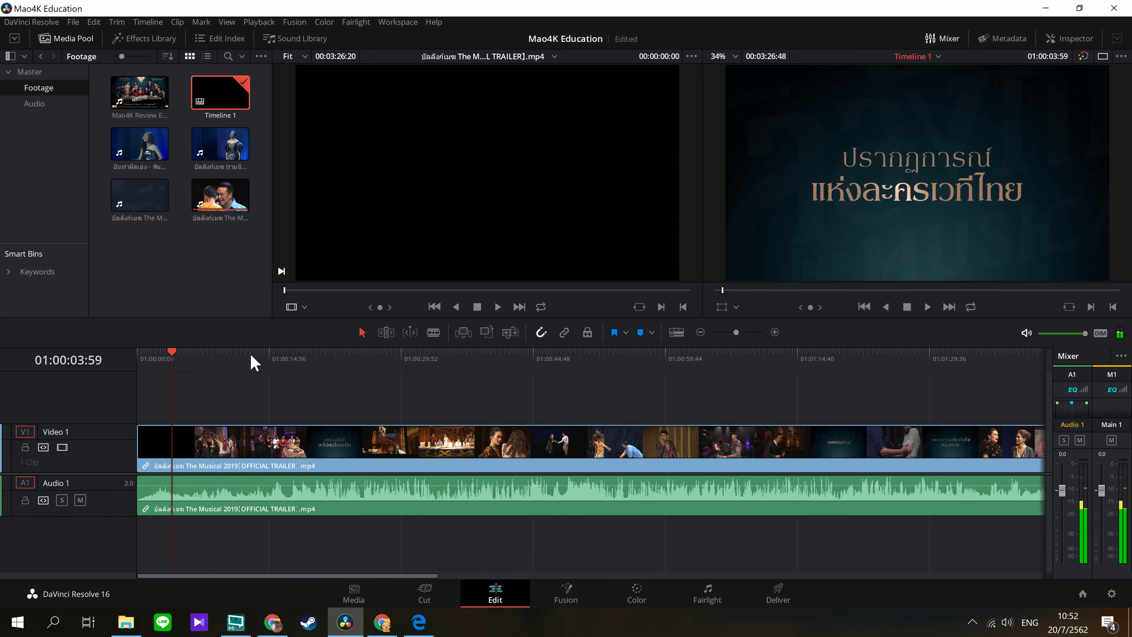
left_click_drag(220, 356, 293, 359)
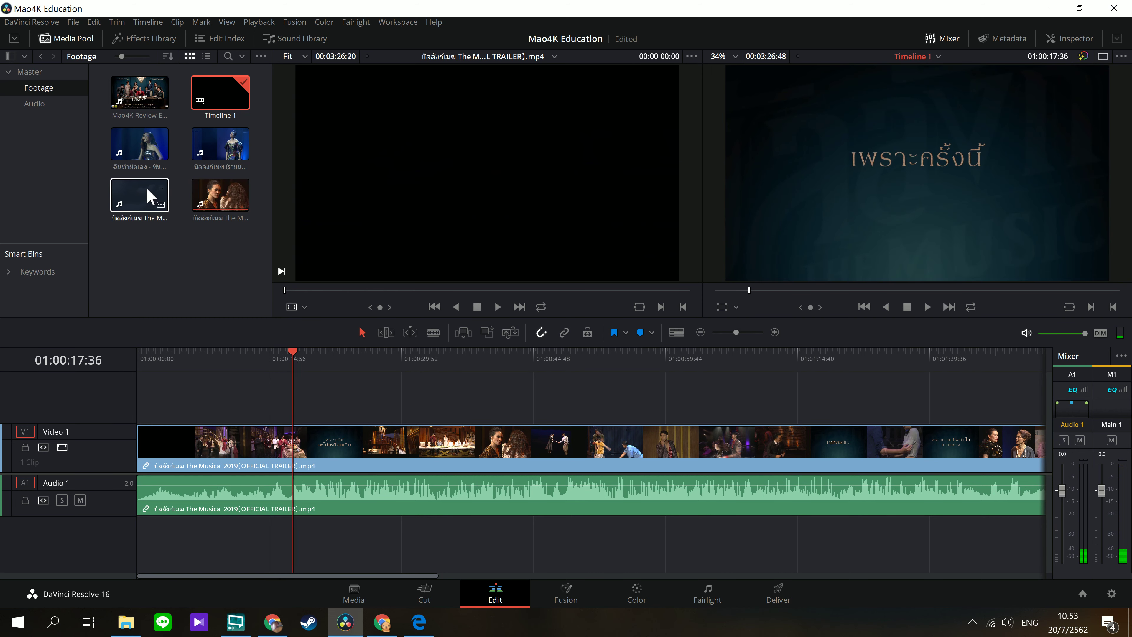
- Load the ฉันทำผิดเอง clip into the source viewer and preview it to about 00:00:03:18
left_click(149, 148)
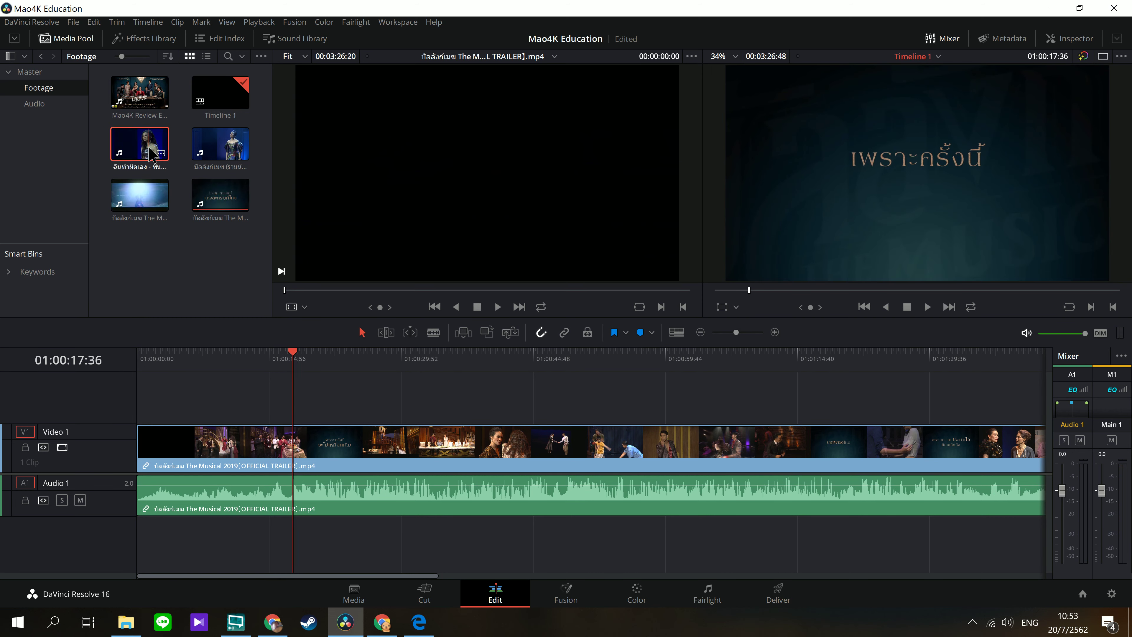
double_click(149, 148)
key("space")
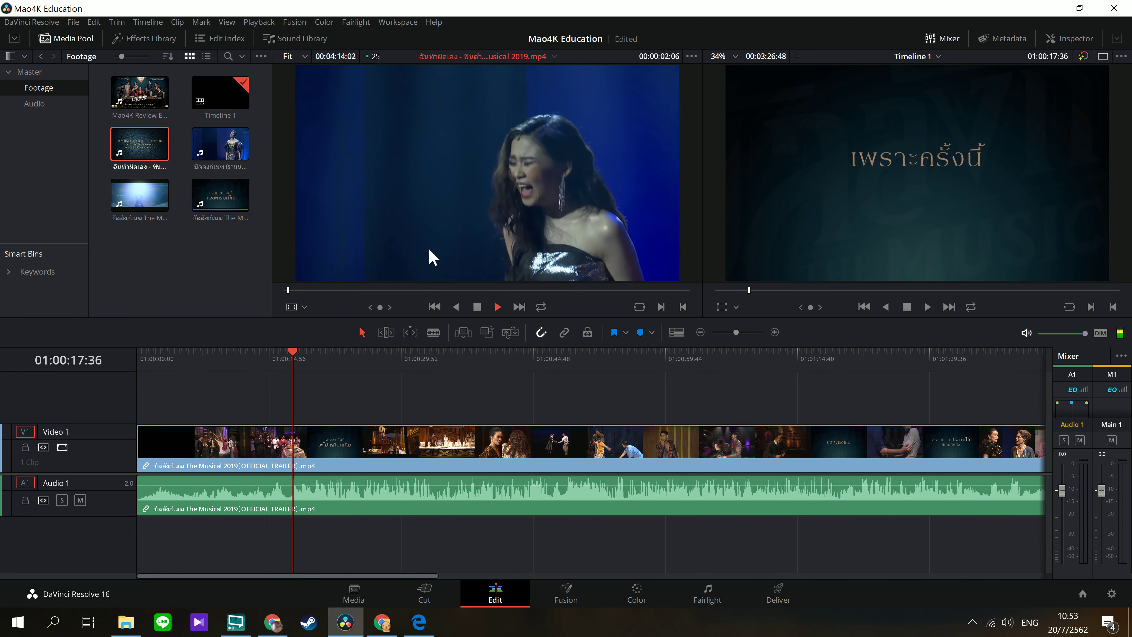
key("space")
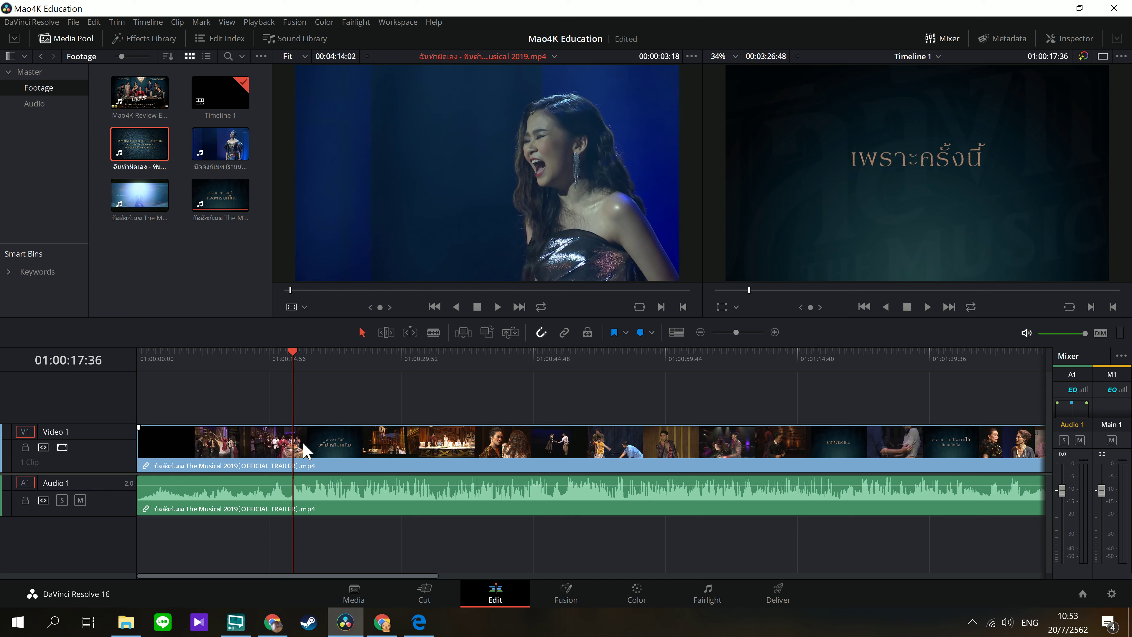
- Select the trailer clip on Timeline 1 and delete it
left_click(221, 448)
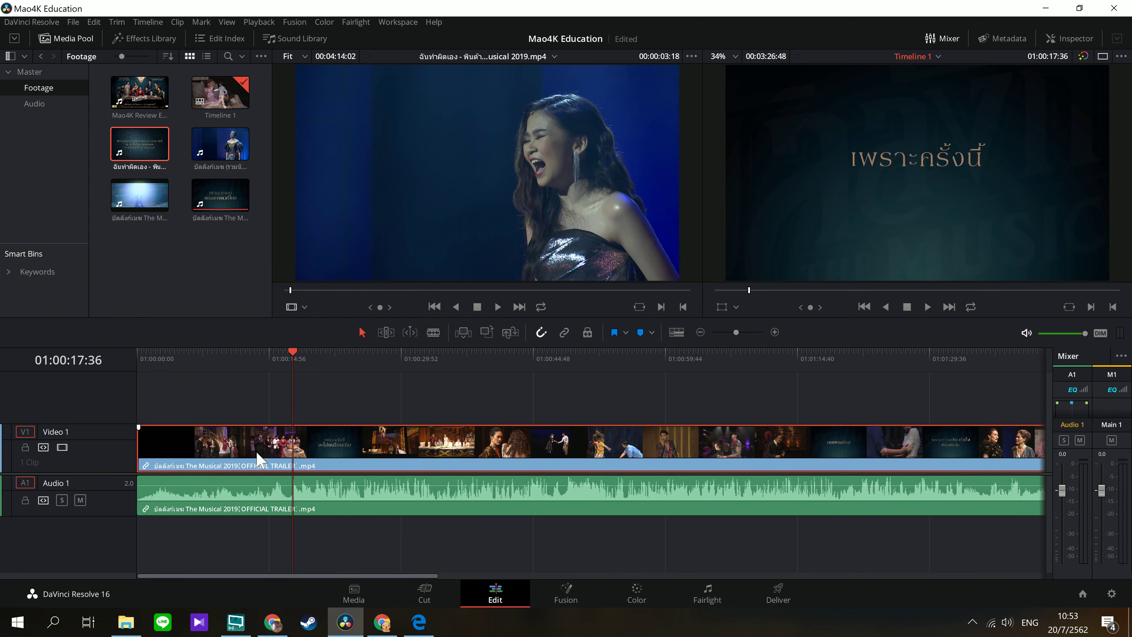
key("Delete")
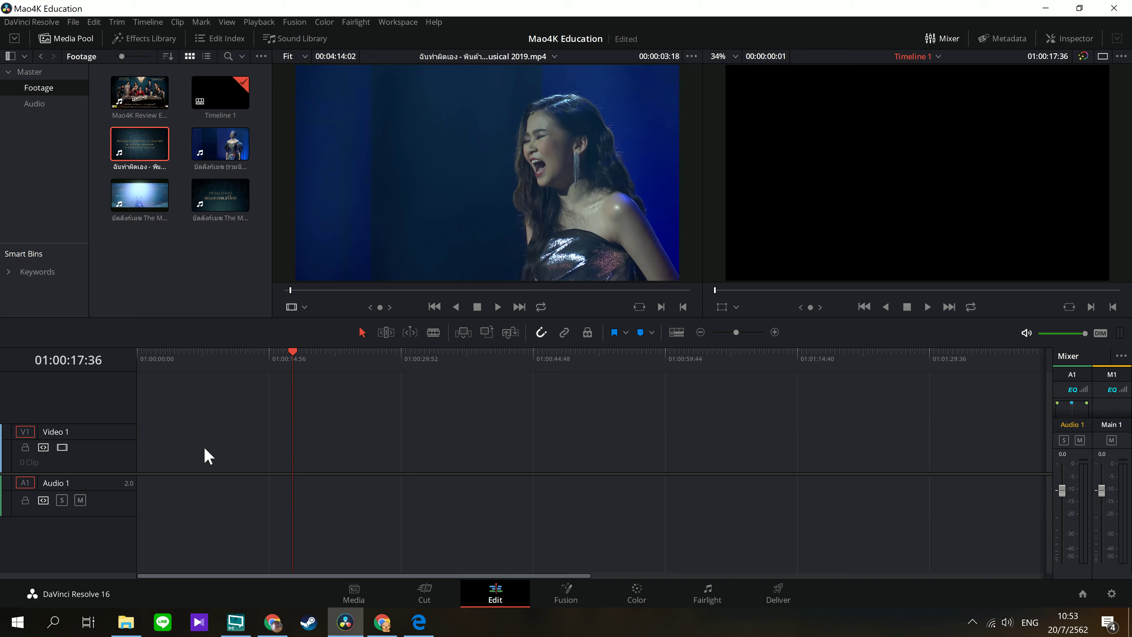
- Delete Timeline 1 from the Media Pool and confirm its removal
left_click(225, 96)
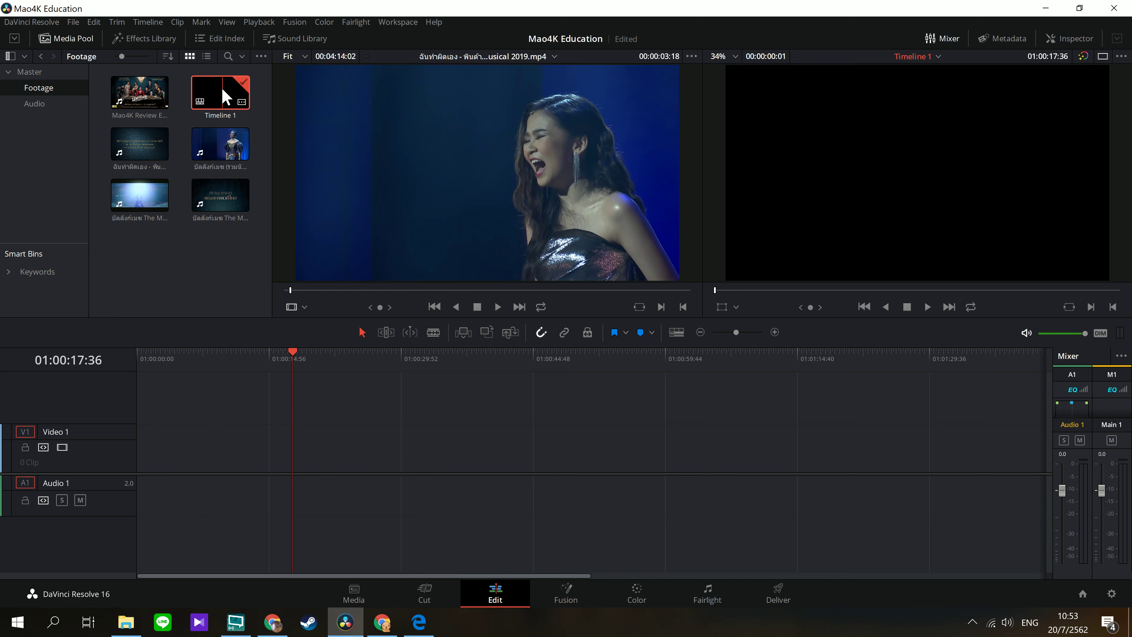
left_click(225, 96)
key("Delete")
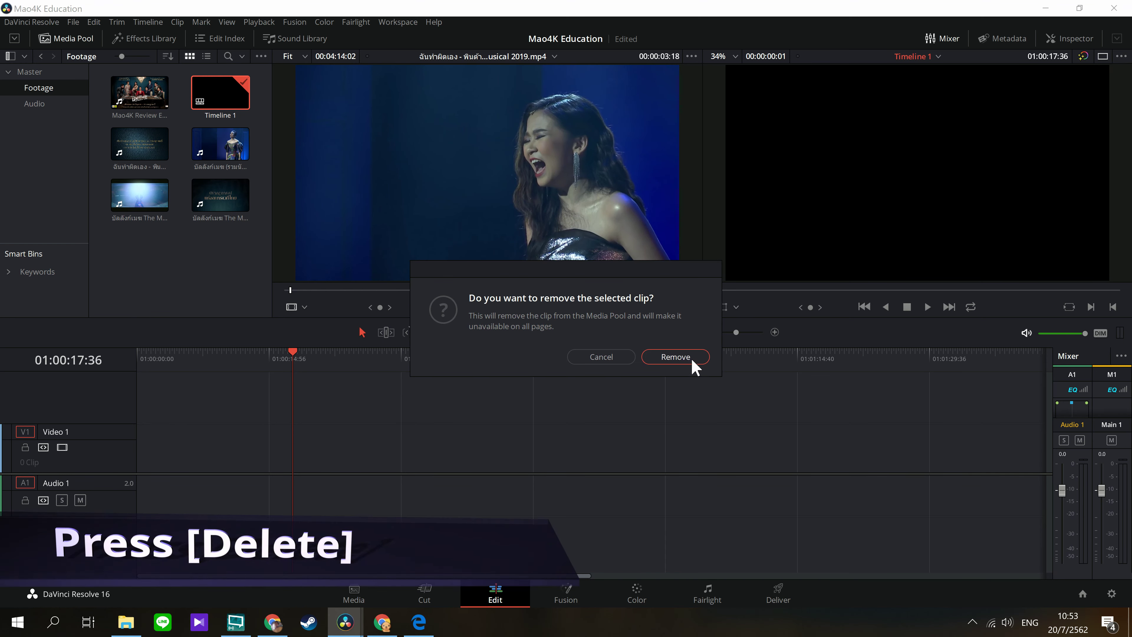
left_click(691, 359)
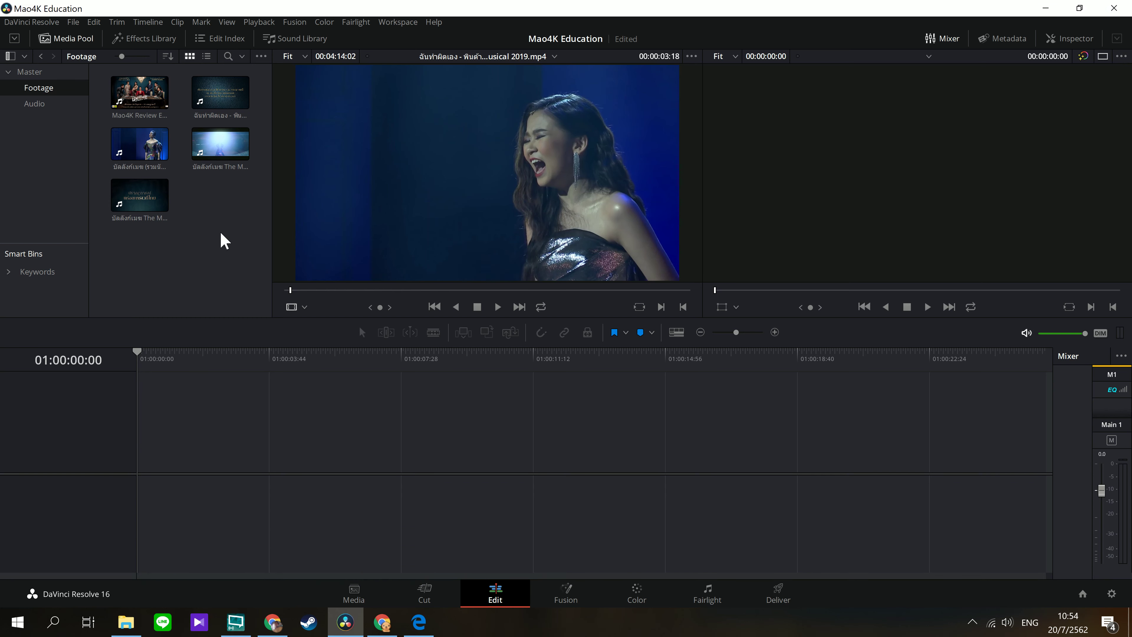
- Select three musical clips and choose Create New Timeline Using Selected Clips
left_click(152, 203)
left_click(222, 147, "ctrl")
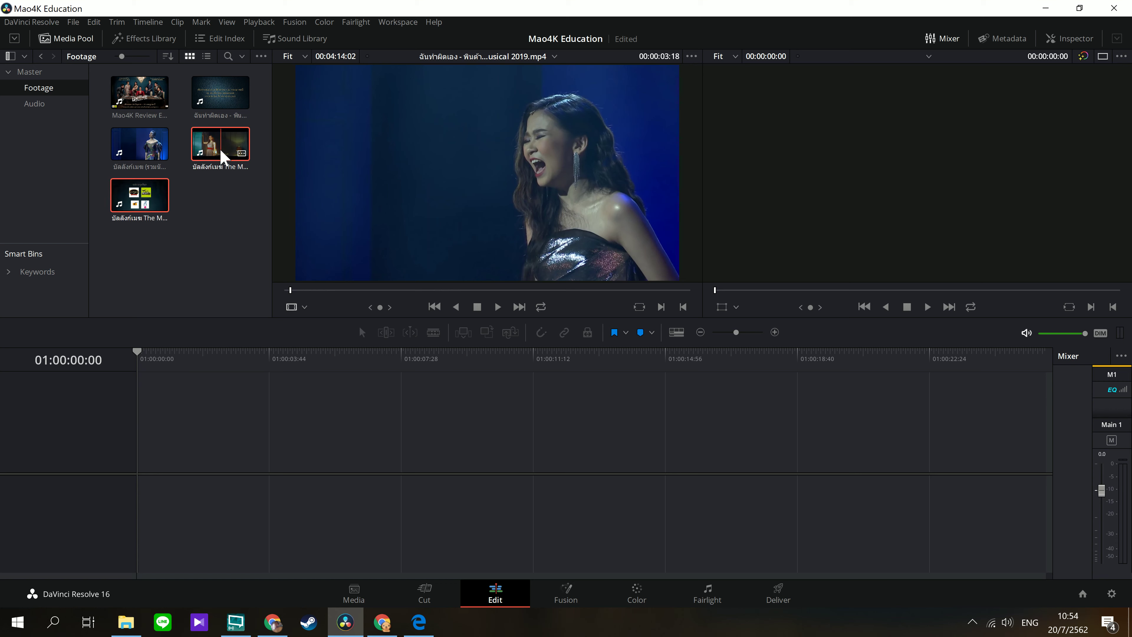
left_click(161, 149, "ctrl")
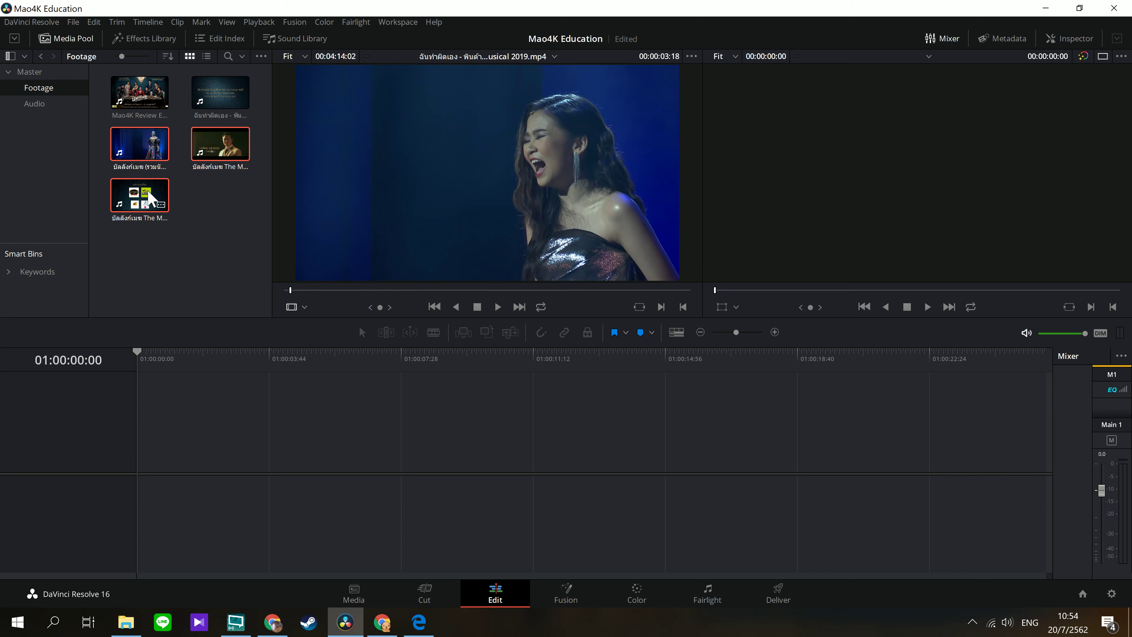
right_click(215, 152)
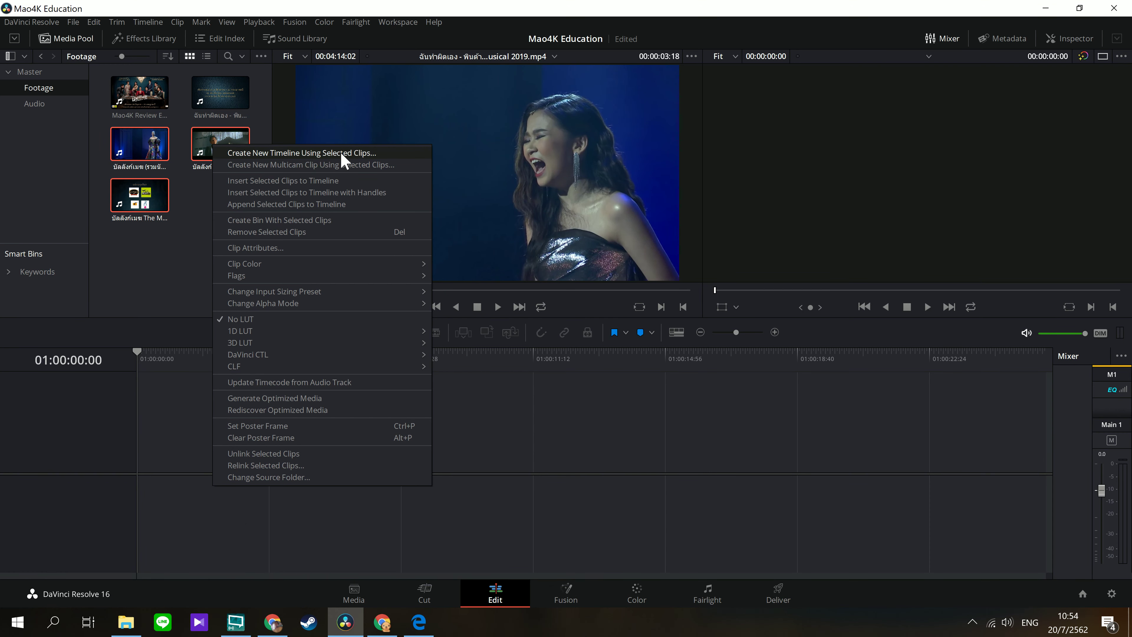
left_click(381, 154)
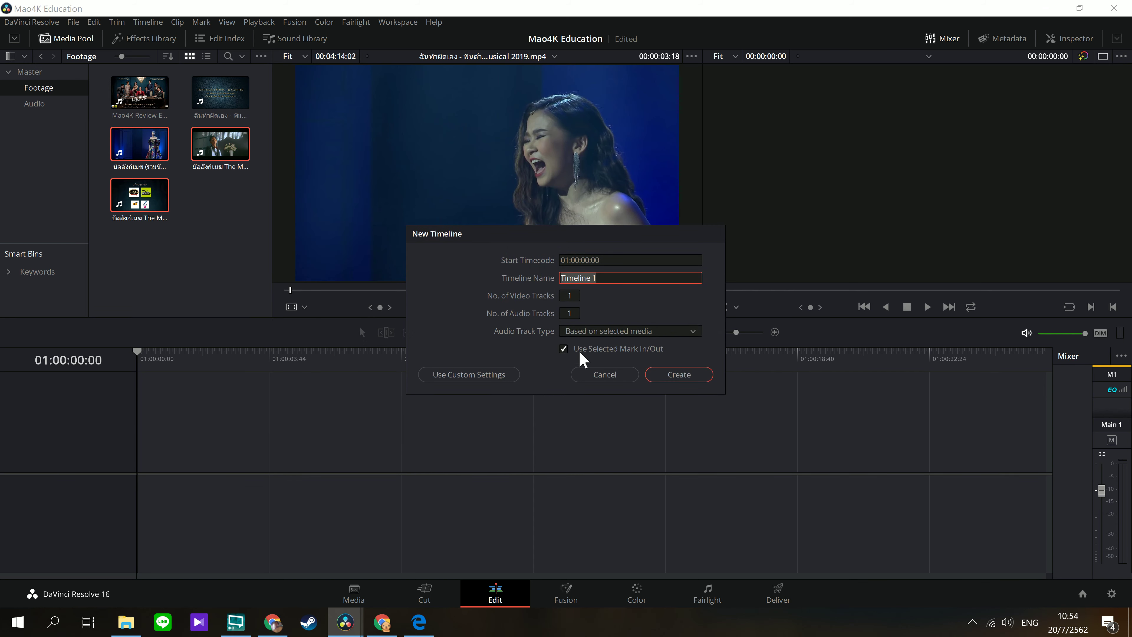
- Create Timeline 1 from the three musical clips without using their marked in/out points
left_click(564, 350)
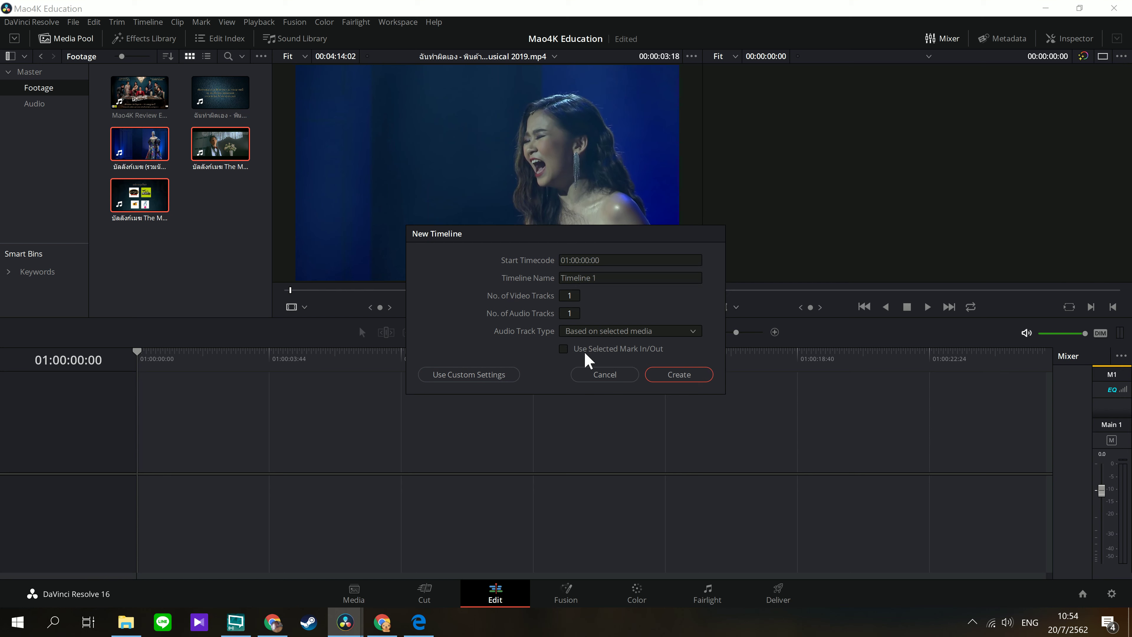
left_click(679, 375)
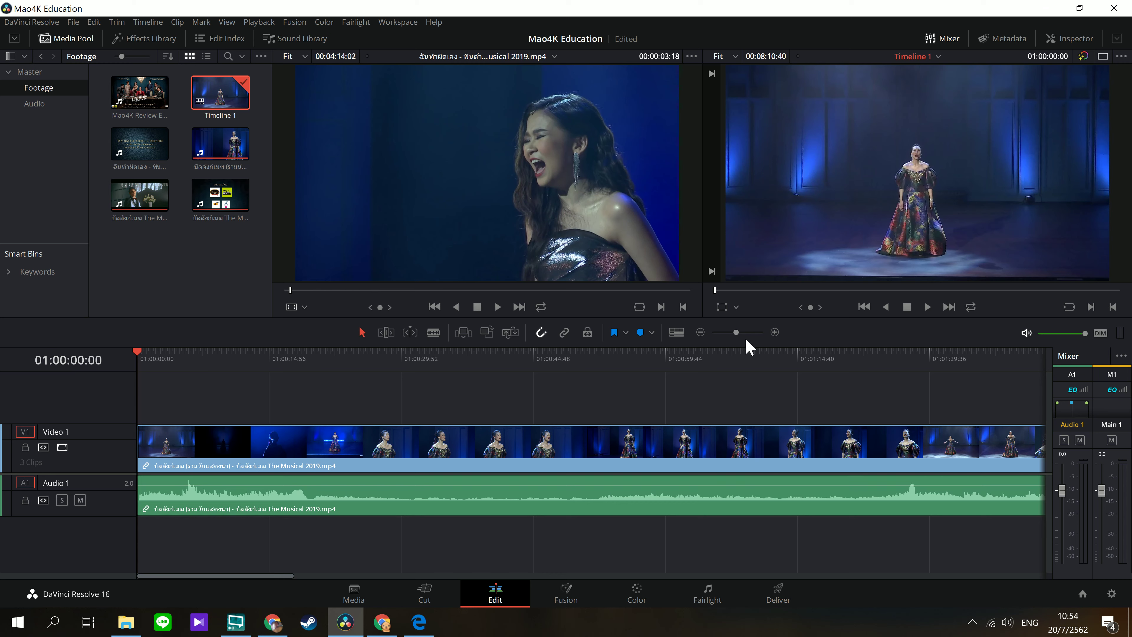
- Zoom the timeline so the cast-lineup, TEASER and TRAILER clips all fit in view
left_click(736, 333)
mouse_move(736, 333)
left_mouse_down()
mouse_move(750, 334)
mouse_move(740, 338)
left_mouse_up()
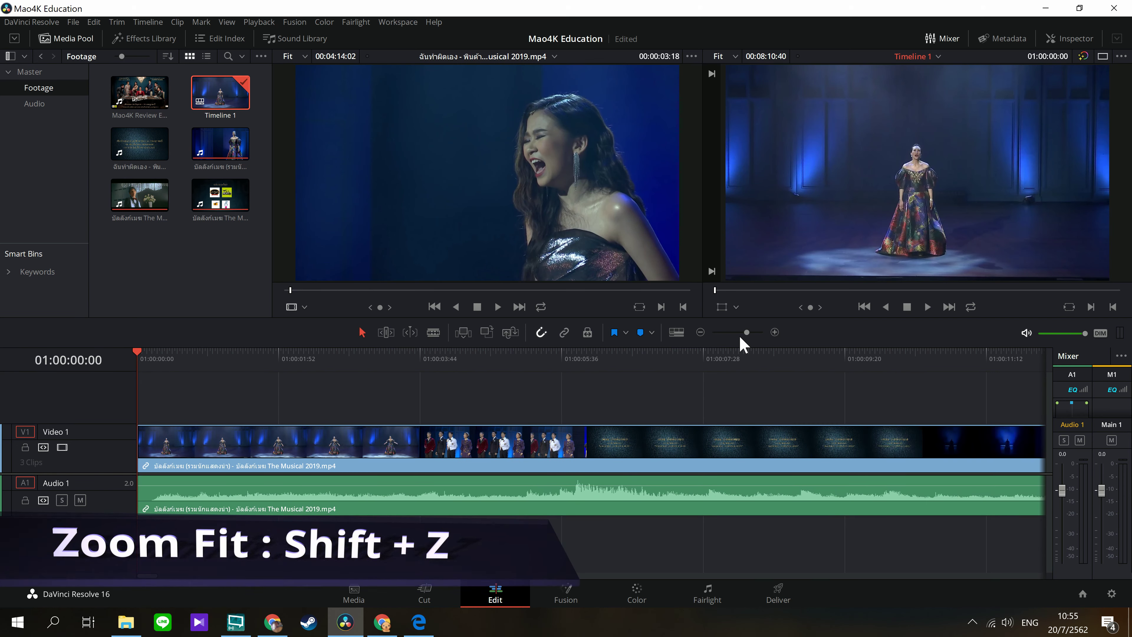
key("shift+z")
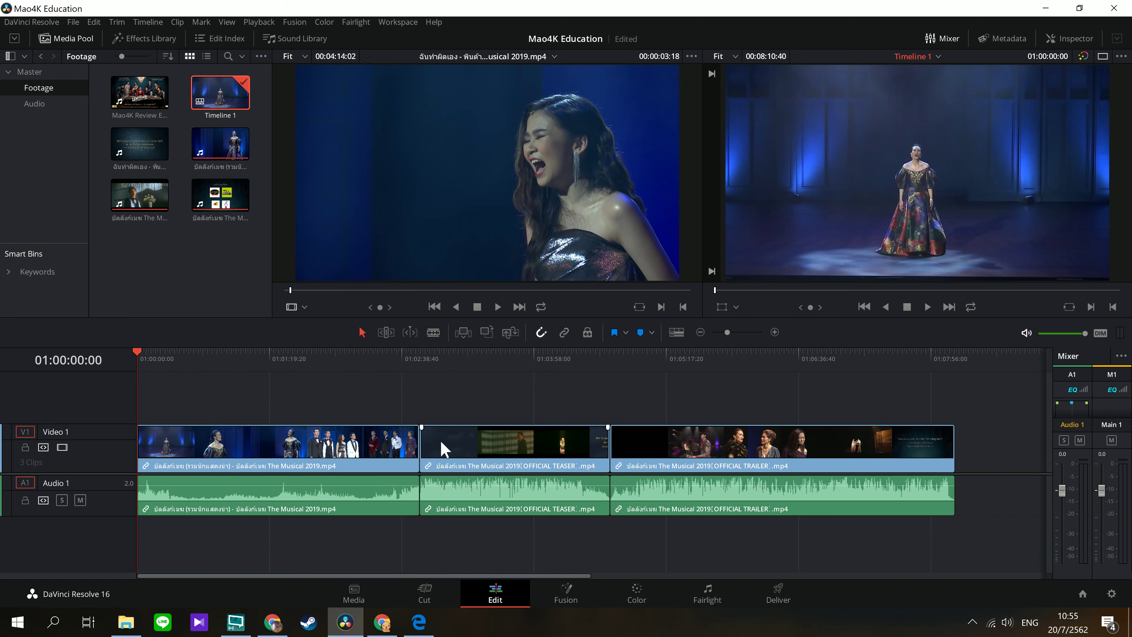
left_click(336, 451)
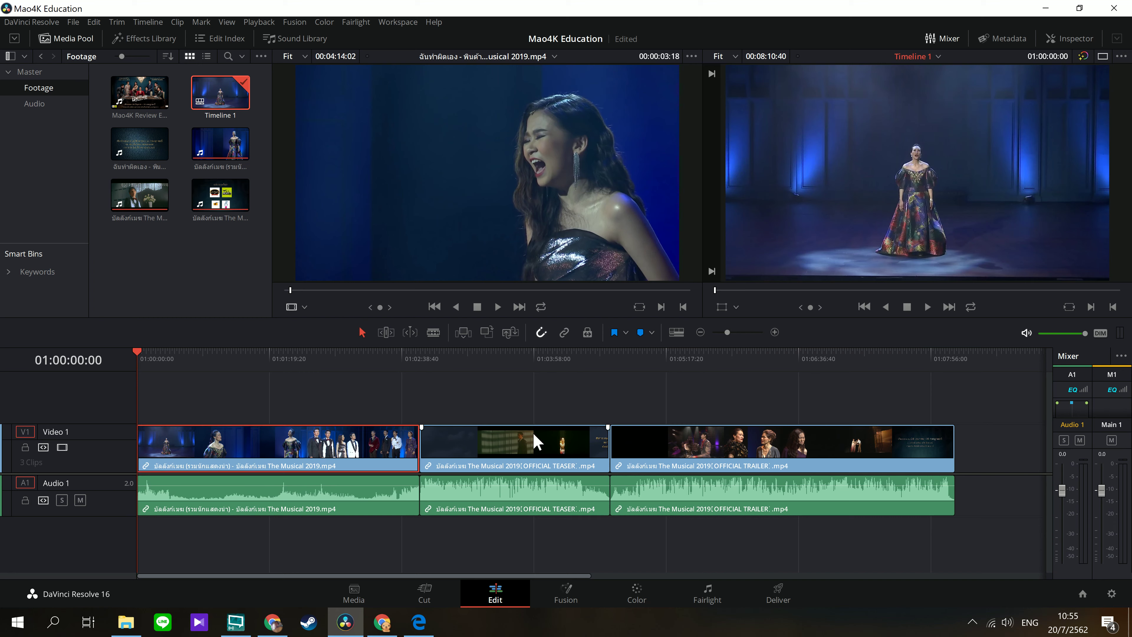
left_click(526, 440)
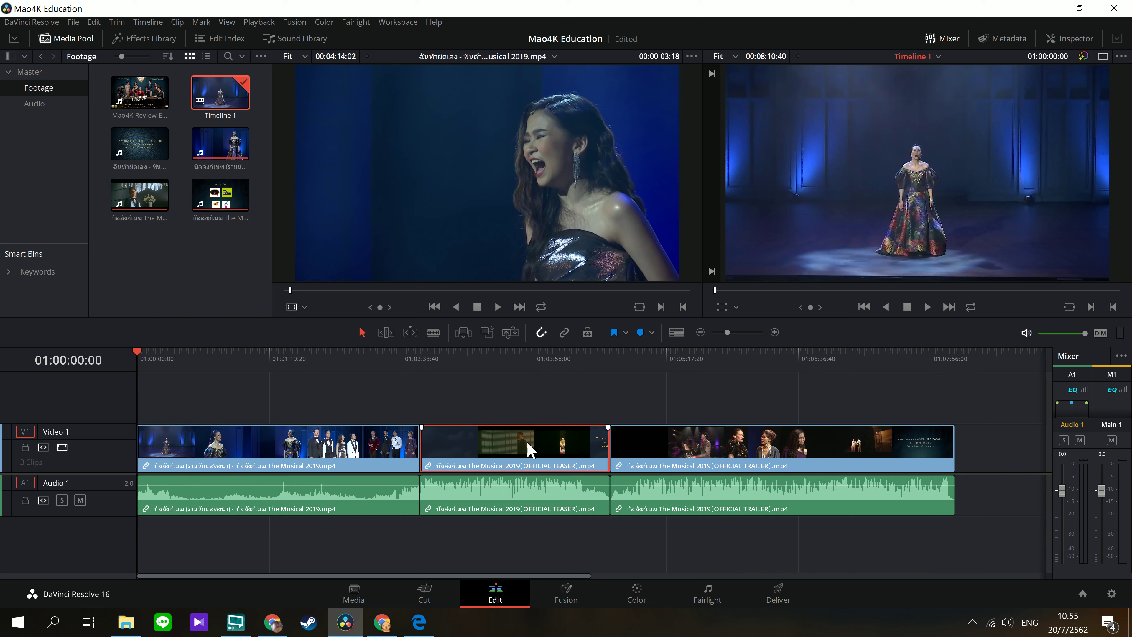
left_click(522, 441)
left_click(529, 448, "ctrl")
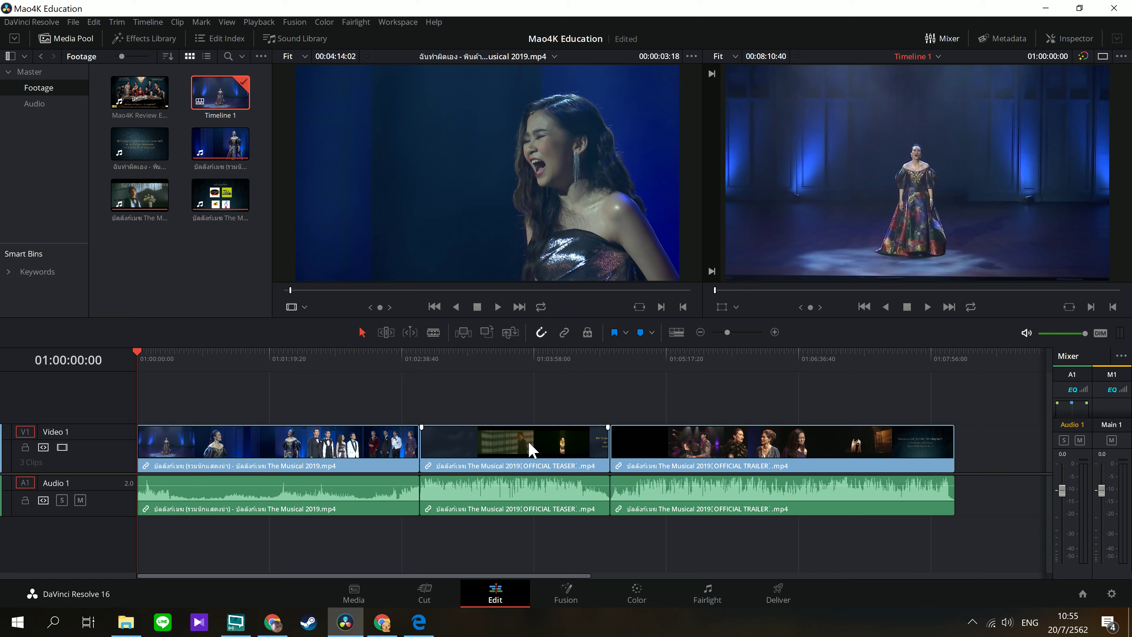
left_click(511, 447)
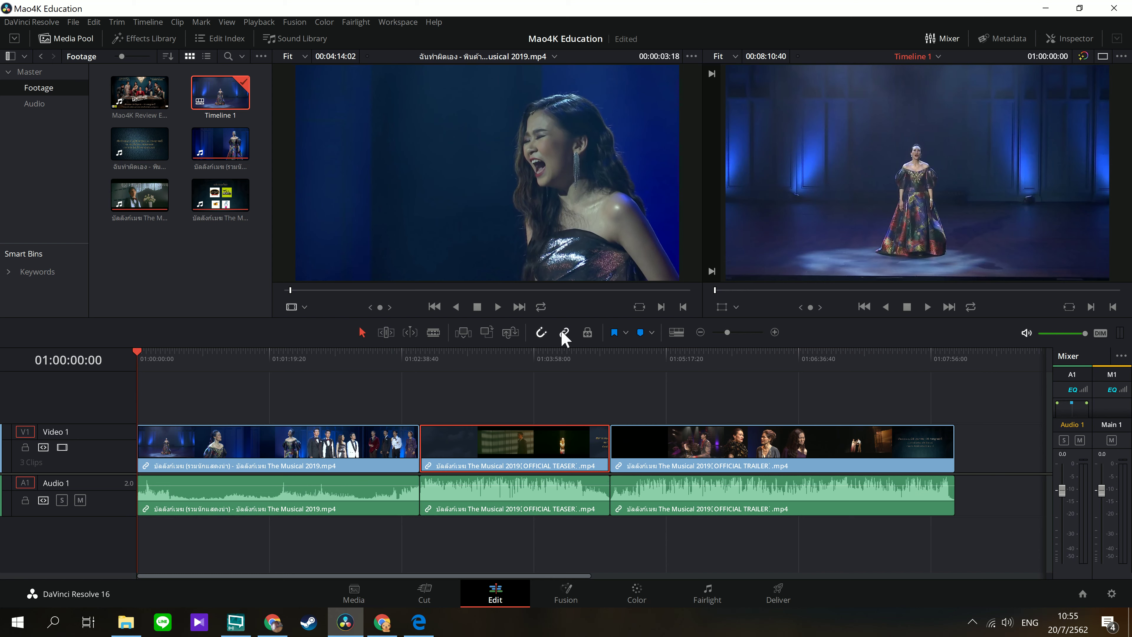
- Enable Linked Selection and select the OFFICIAL TEASER clip with its audio
left_click(565, 333)
left_click(508, 459)
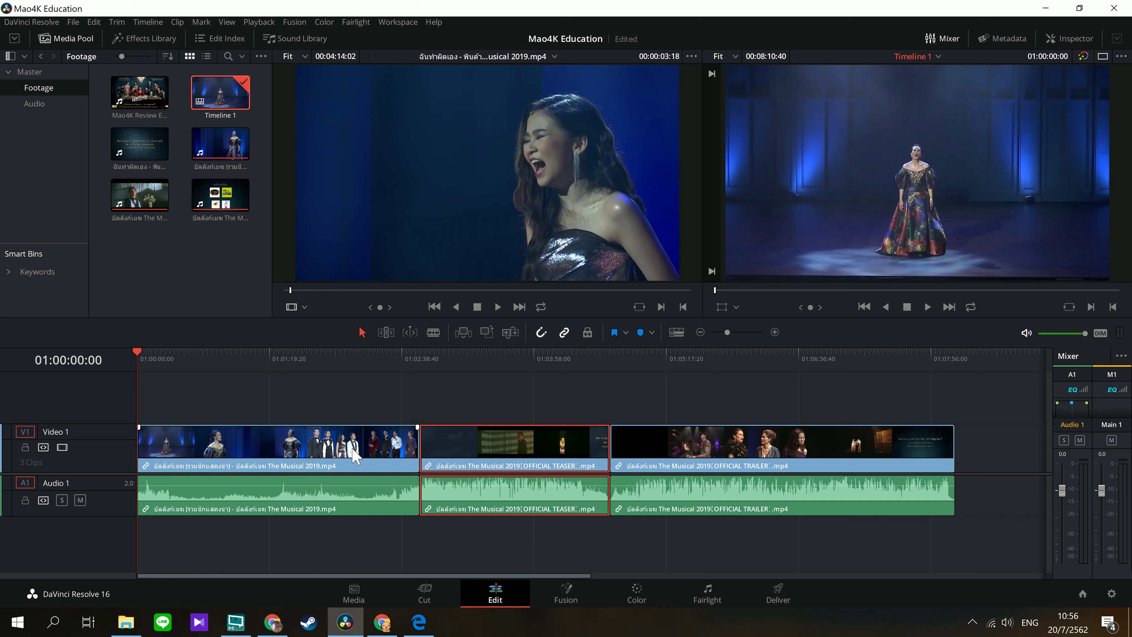
left_click(679, 448)
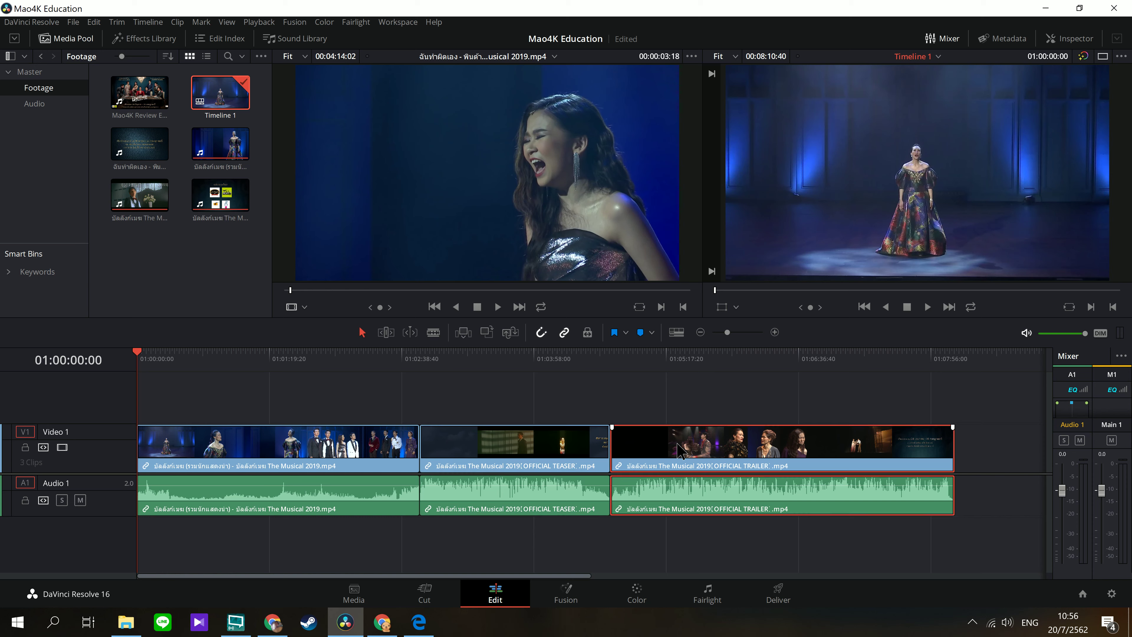
left_click(480, 447)
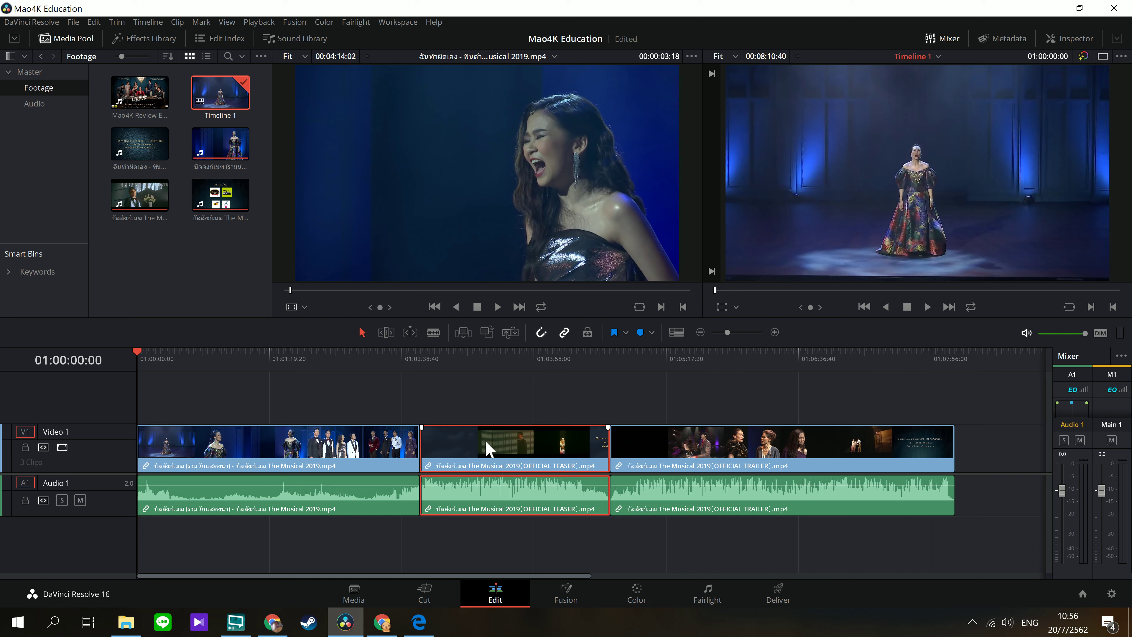
- Ripple delete the teaser, undo it, then lift the teaser with Backspace, leaving a gap
key("Delete")
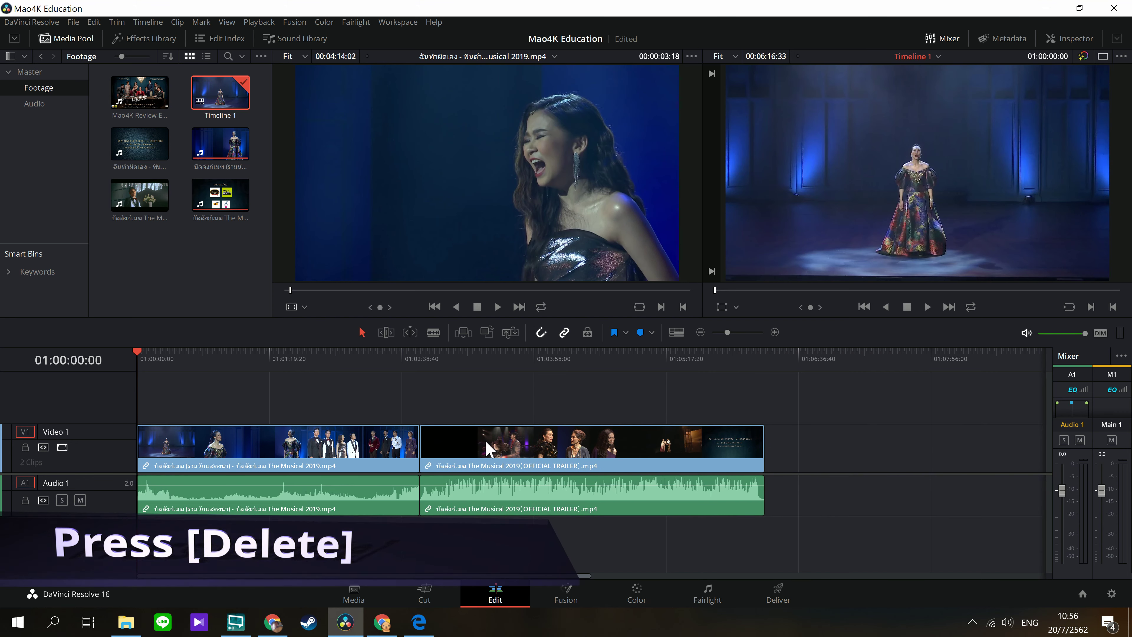
key("ctrl+z")
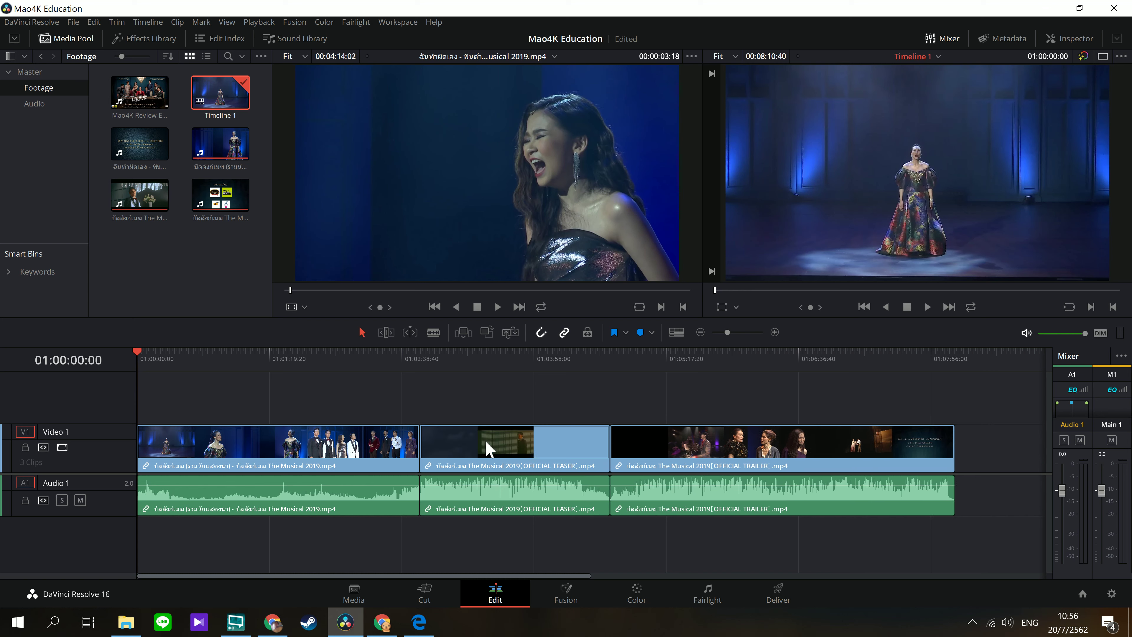
left_click(533, 441)
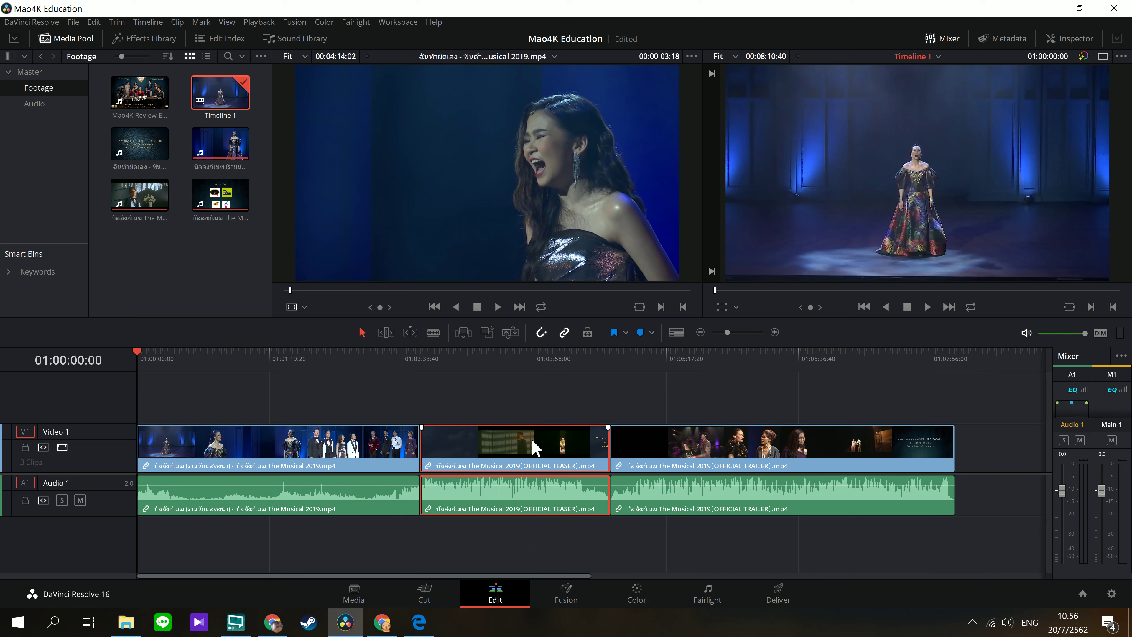
key("BackSpace")
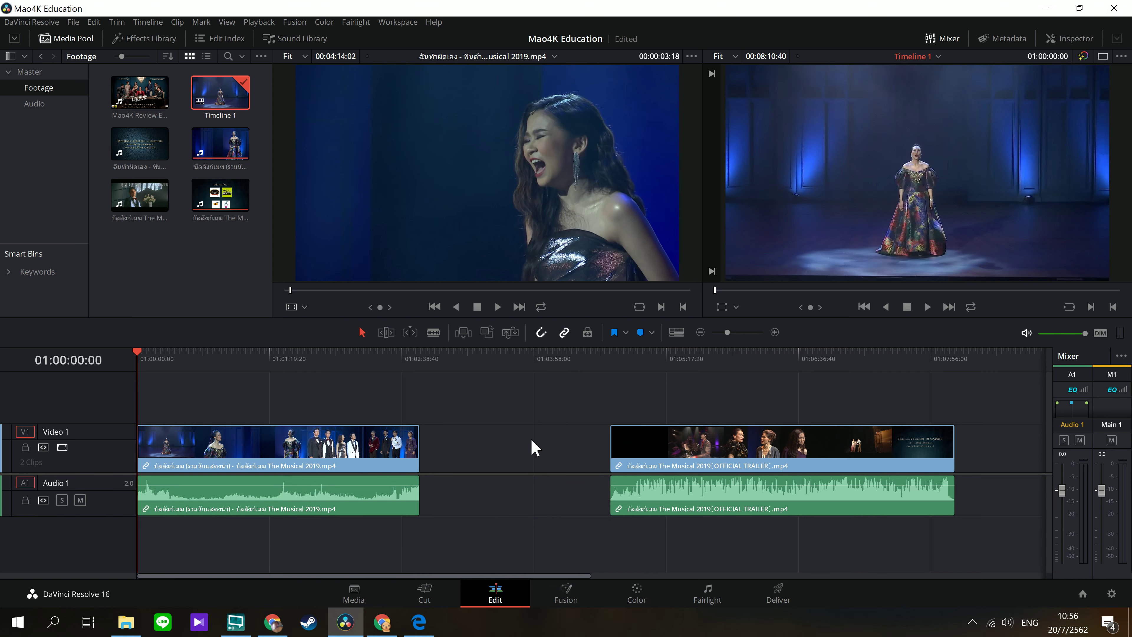
- Restore the teaser, disable Linked Selection, and lift only the teaser video, then undo
key("ctrl+z")
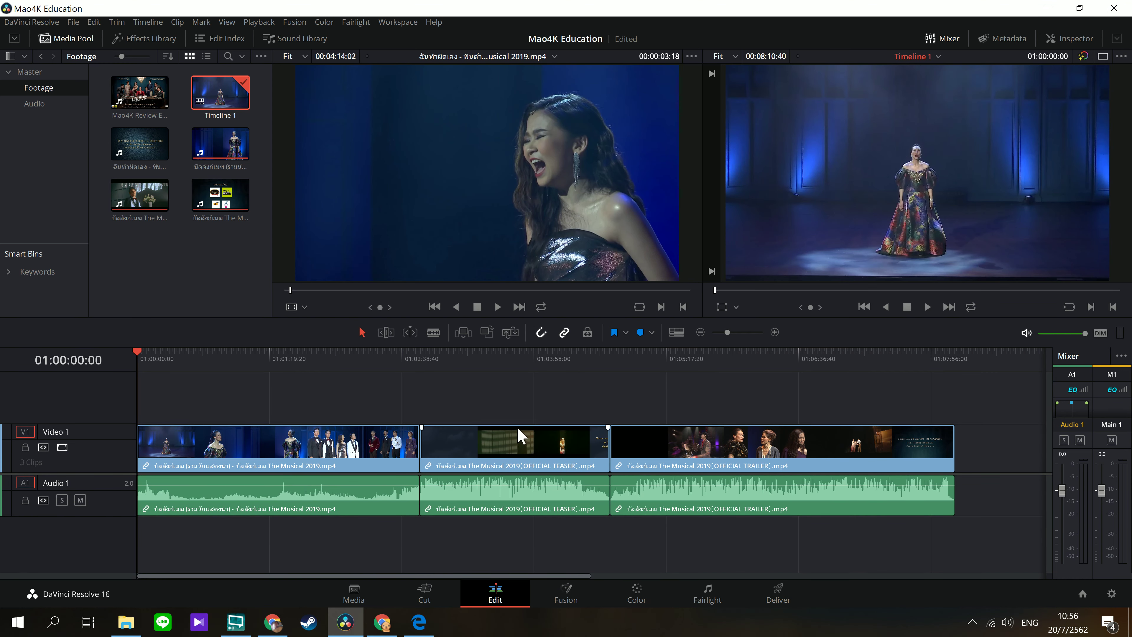
left_click(563, 332)
left_click(535, 441)
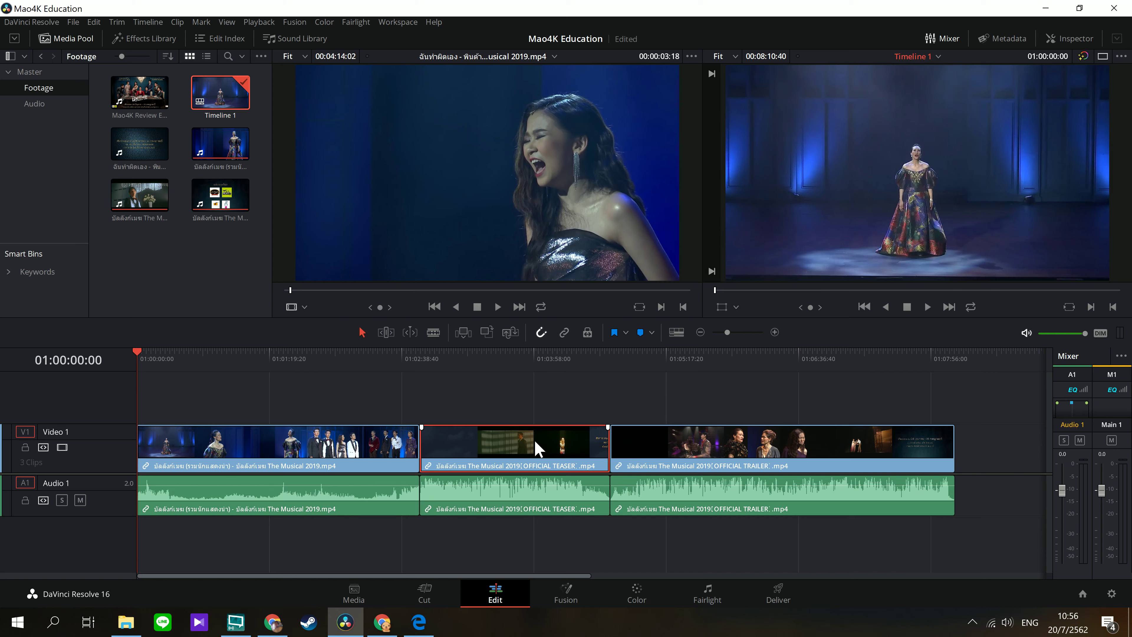
key("BackSpace")
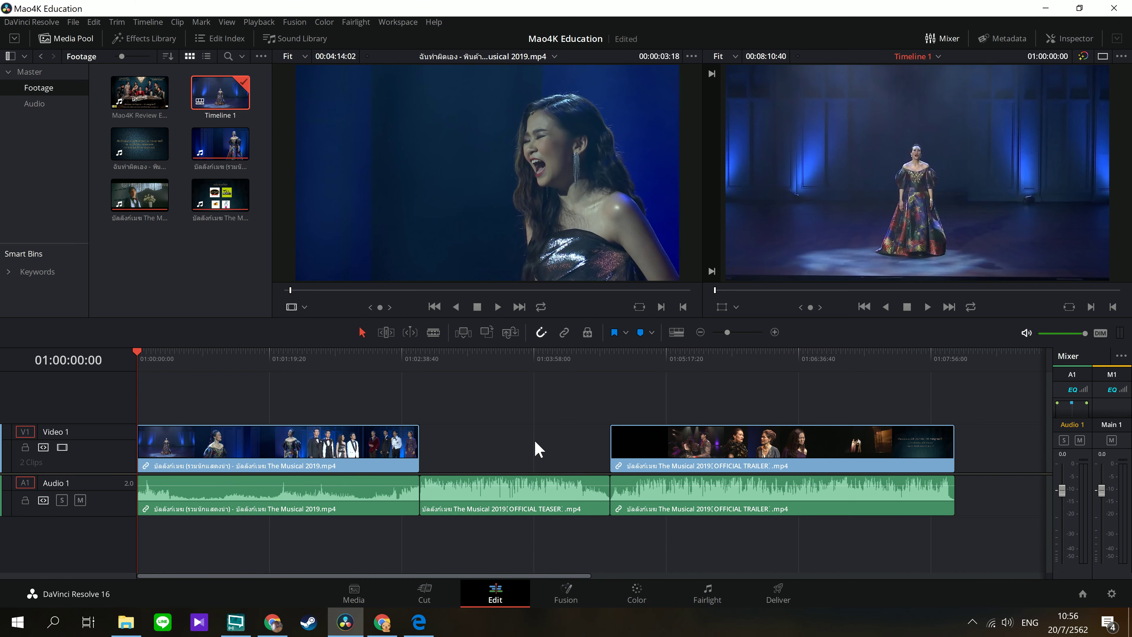
key("ctrl+z")
- Ripple delete the teaser video clip alone, then undo to restore it
left_click(538, 448)
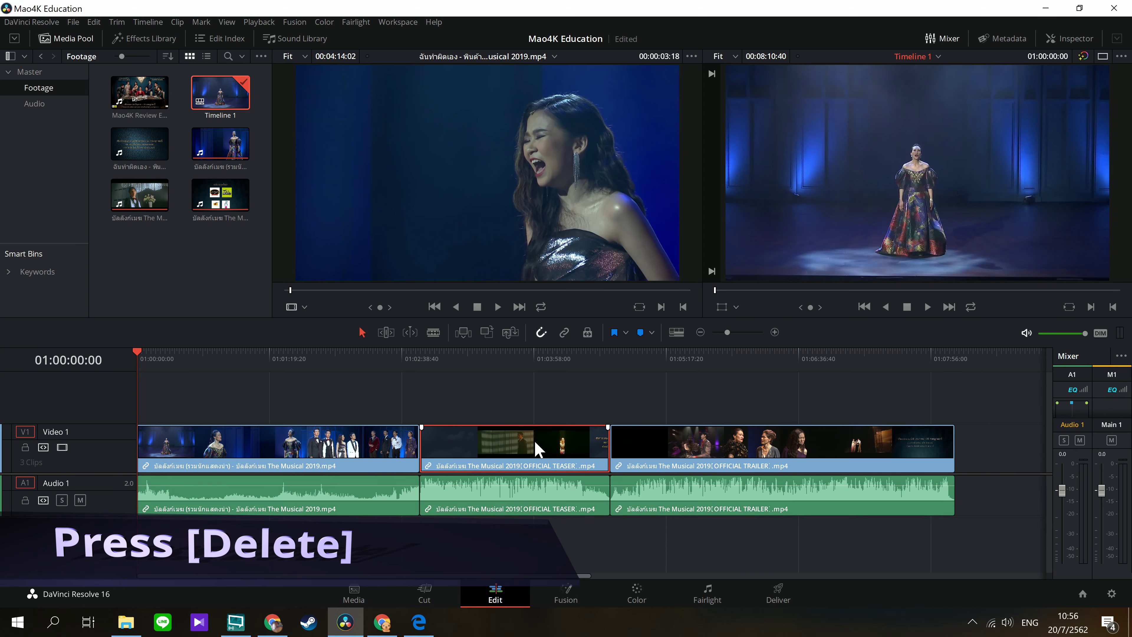
key("Delete")
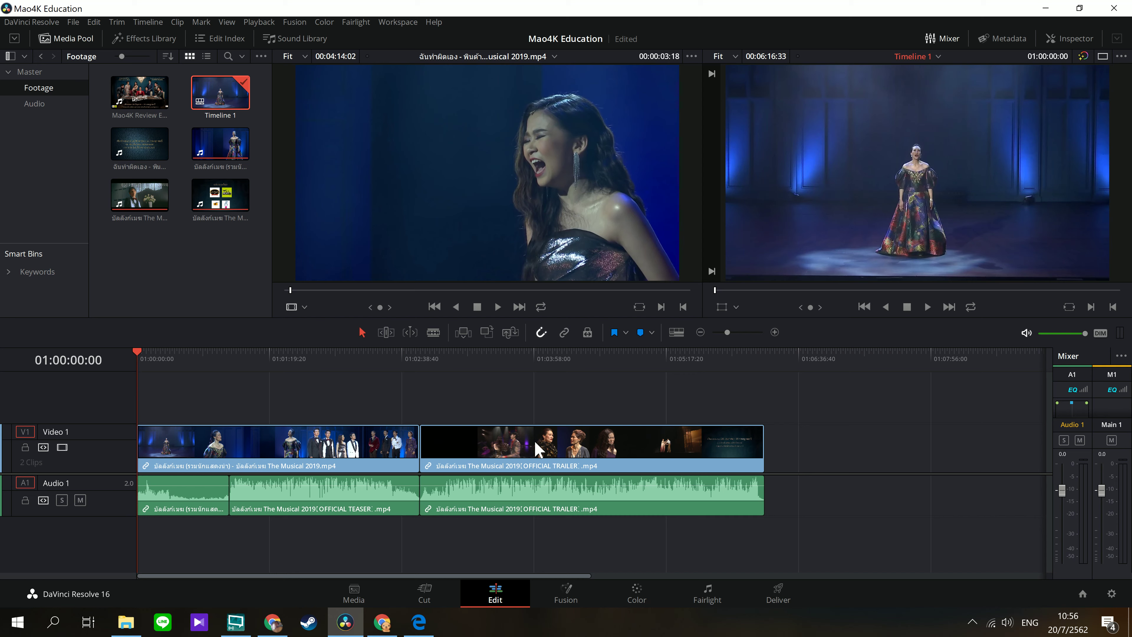
key("ctrl+z")
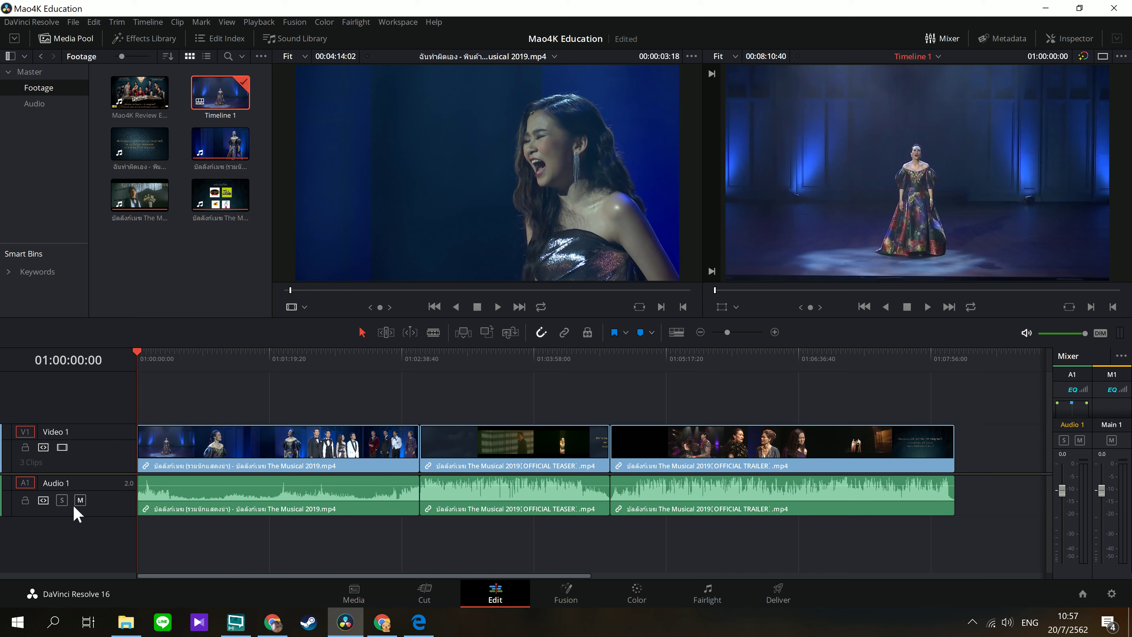
left_click(25, 501)
left_click(533, 446)
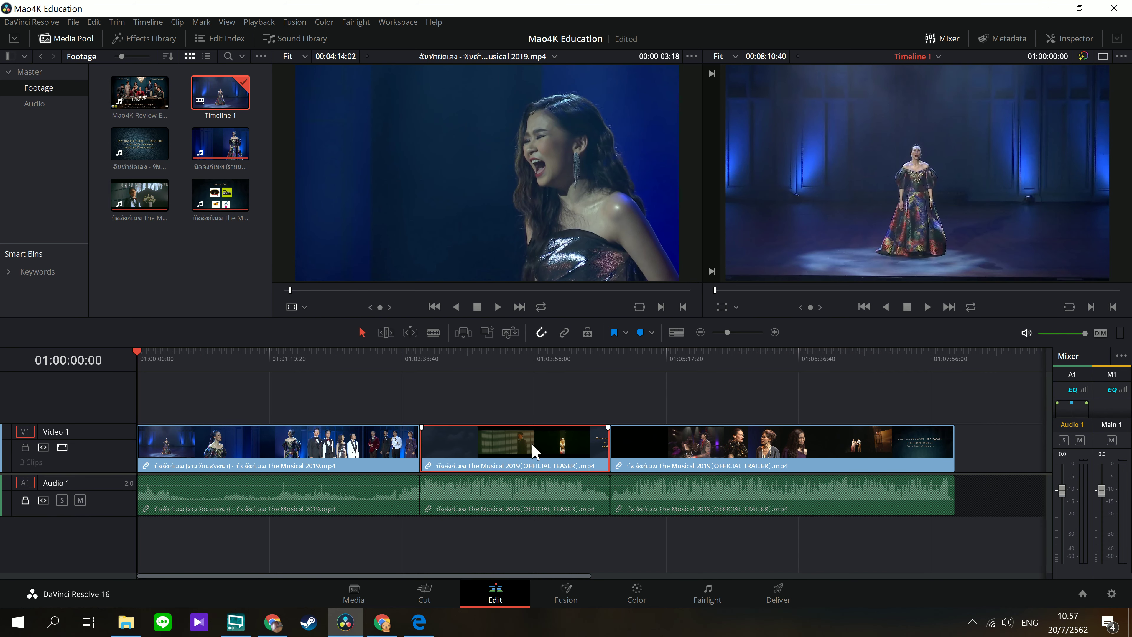
key("Delete")
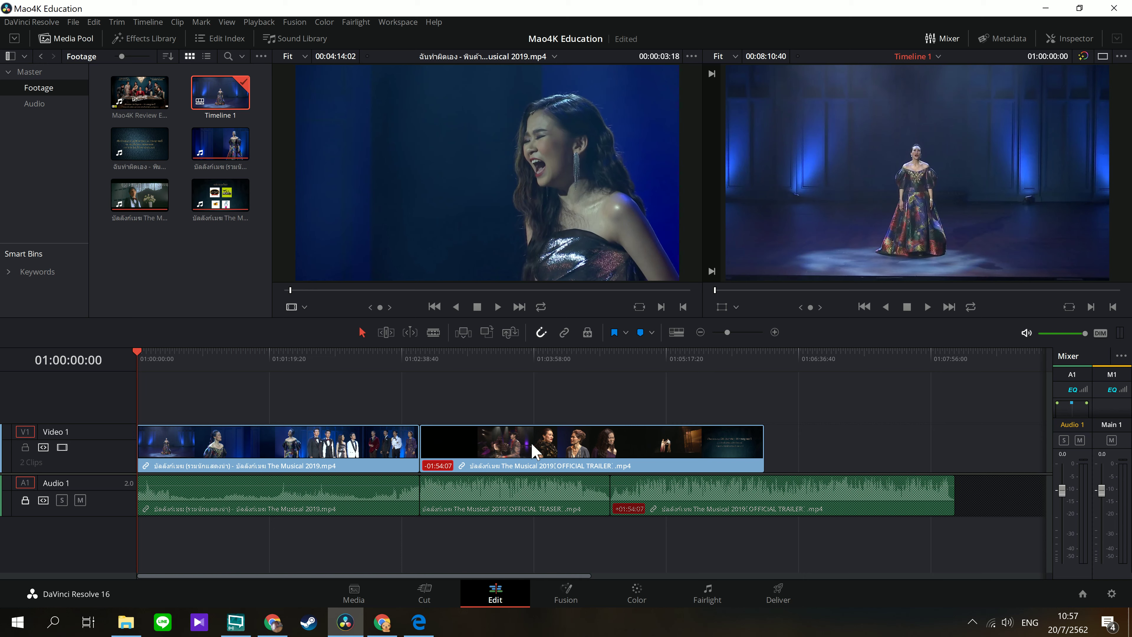
key("ctrl+z")
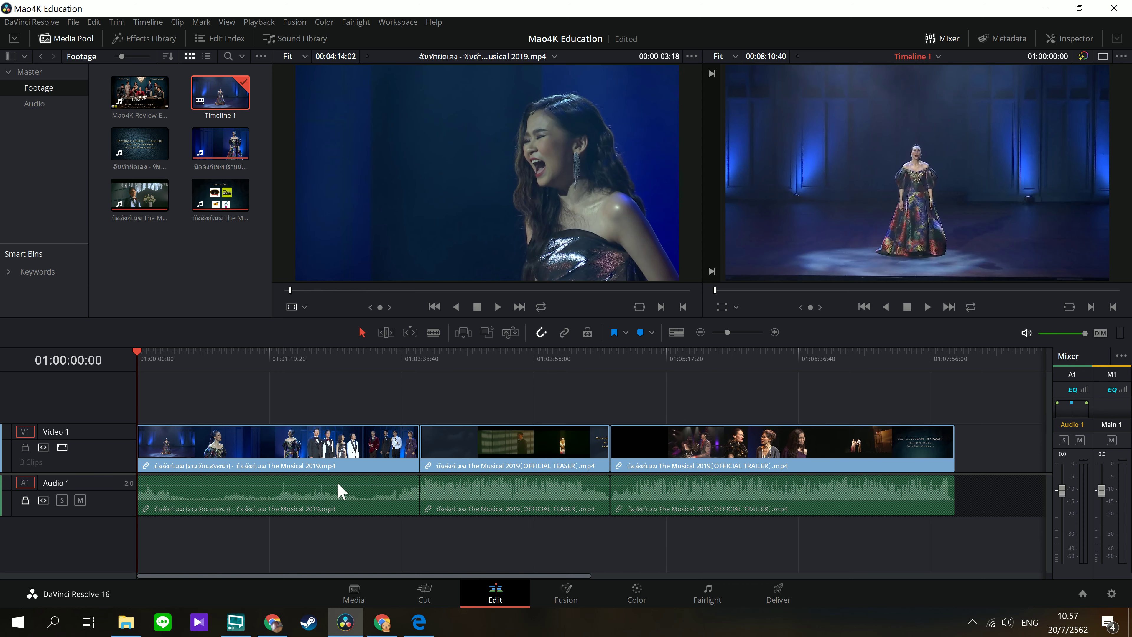
left_click(25, 500)
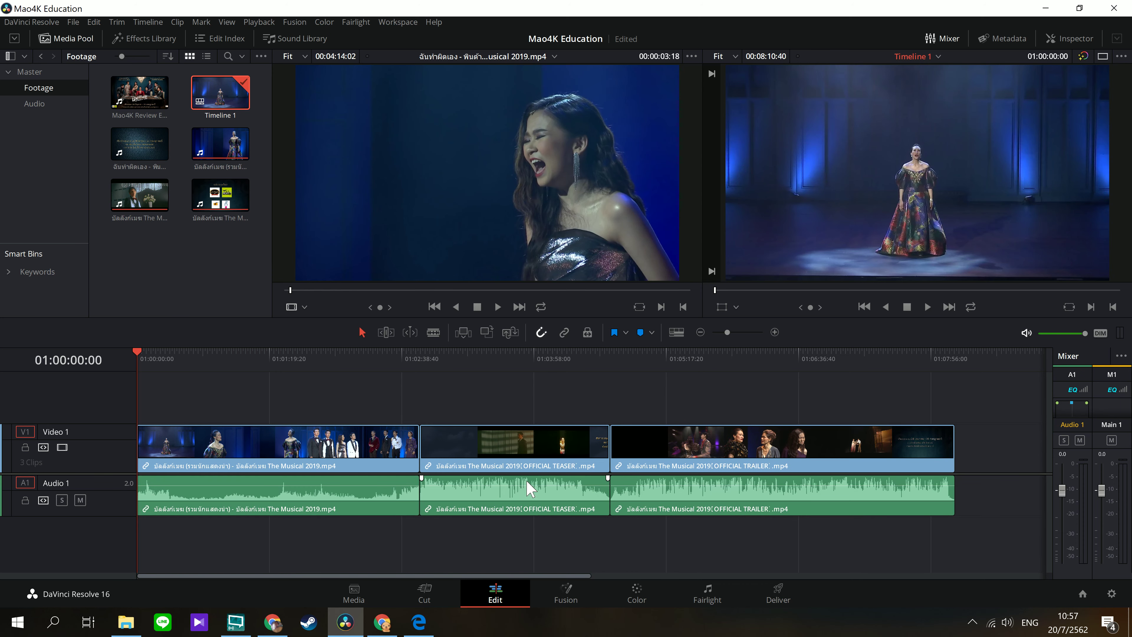